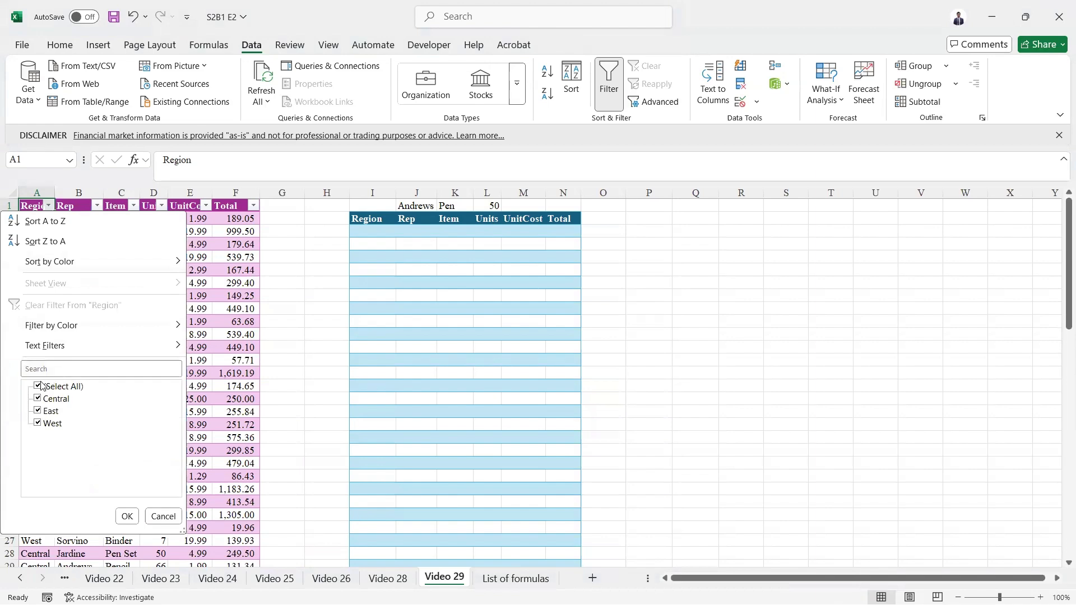
Filter the source table's Region column to show only Central and select the filtered rows
click(40, 386)
click(39, 398)
key(Return)
key(Down)
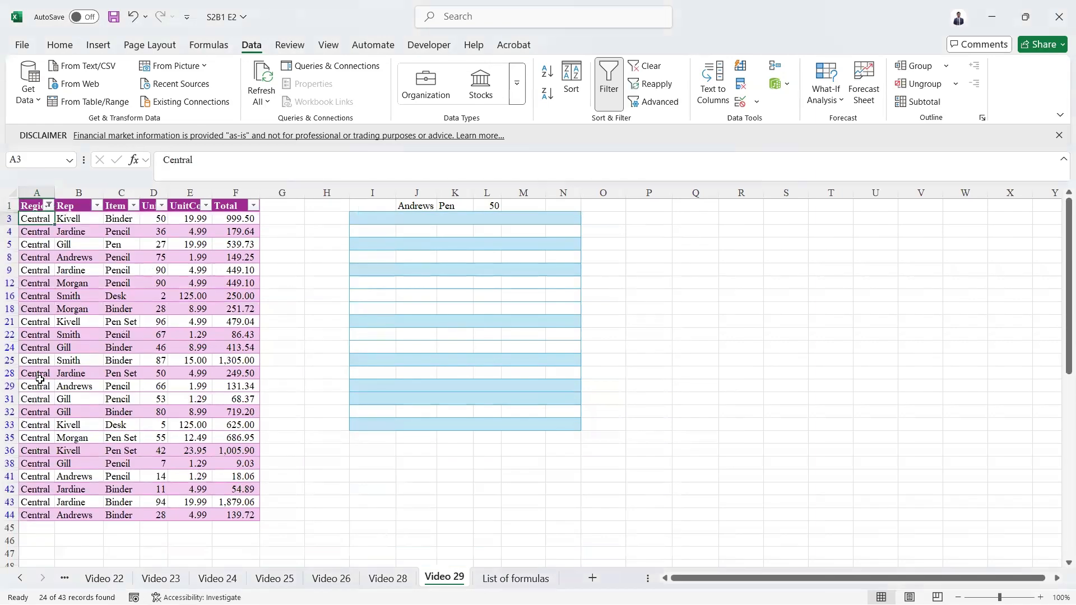
key(ctrl+shift+Right)
key(ctrl+shift+Down)
key(Up)
Change the Region filter to show only East
key(alt+Down)
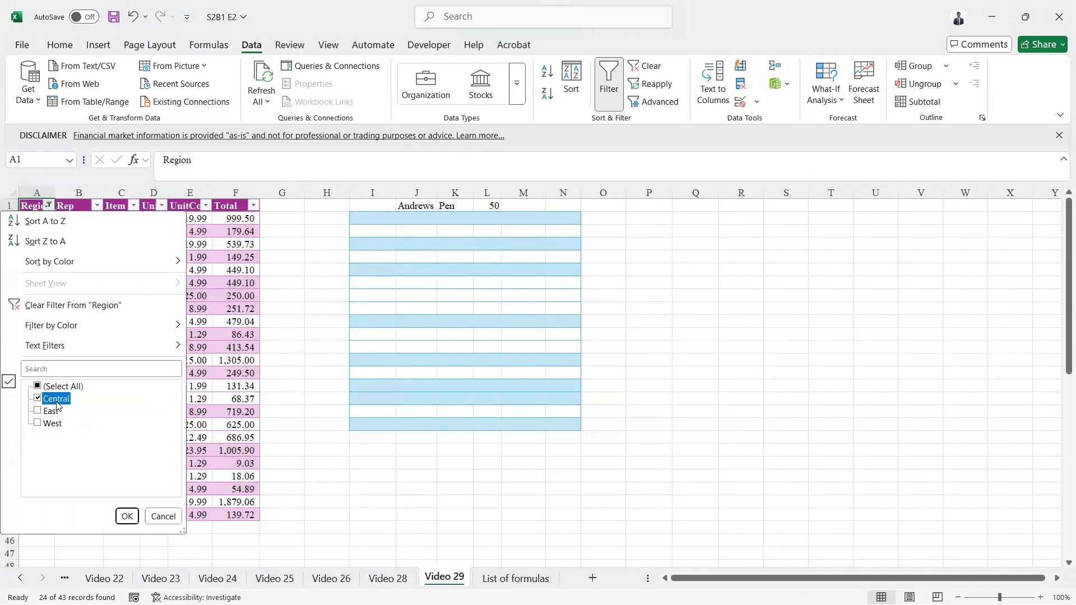
click(56, 400)
click(57, 409)
key(Return)
Filter the Rep column to exclude the first rep listed for the East region
key(Right)
key(alt+Down)
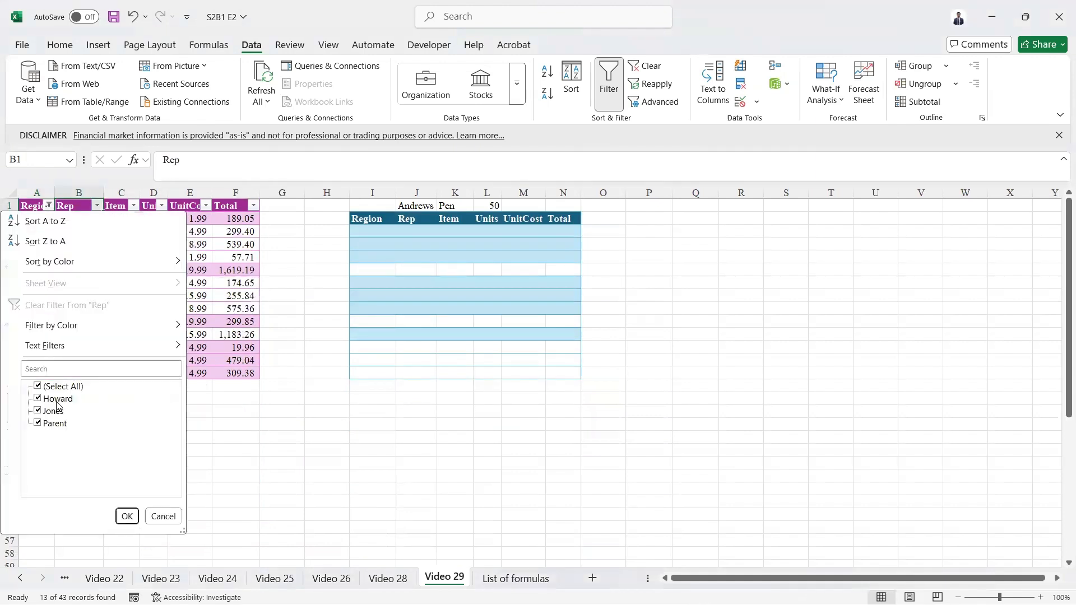
click(45, 400)
key(Return)
key(Down)
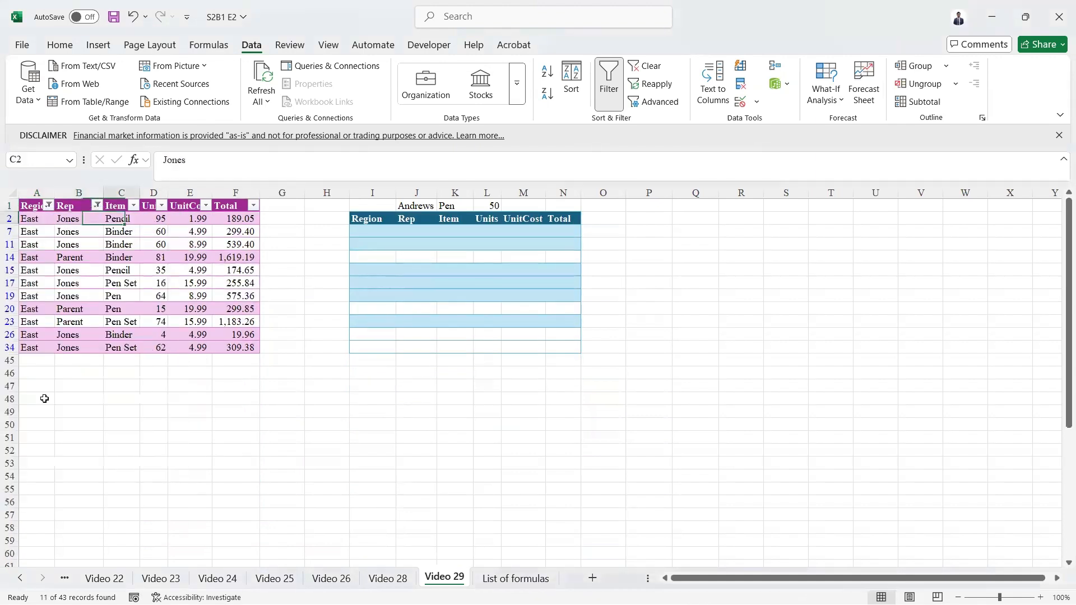
Clear the Region and Rep filters so the source table shows all rows
key(Right)
key(Up)
key(Left)
key(Left)
key(alt)
key(a)
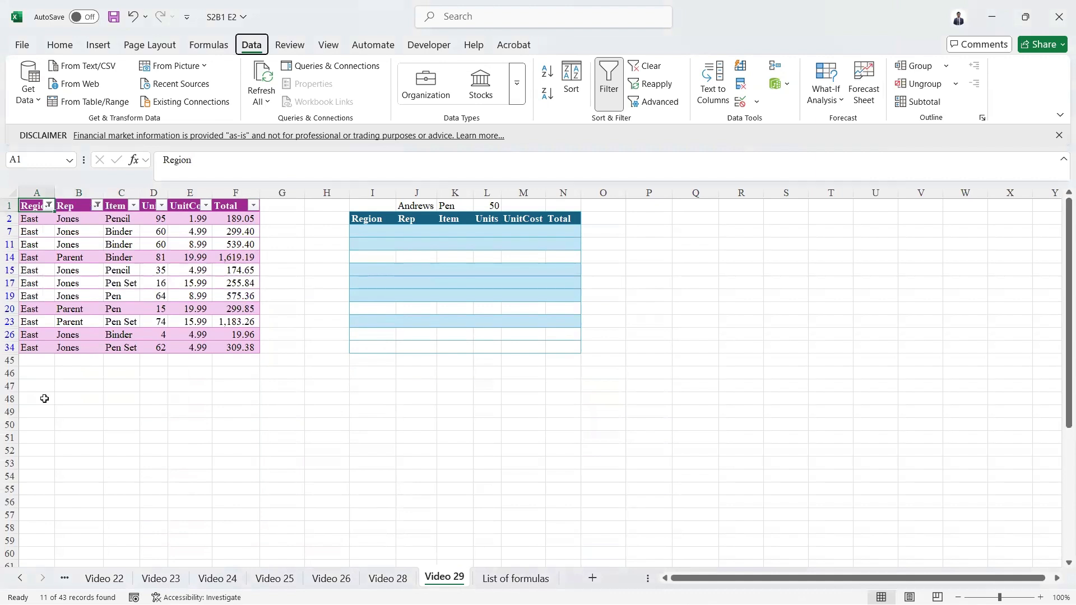
key(c)
key(Down)
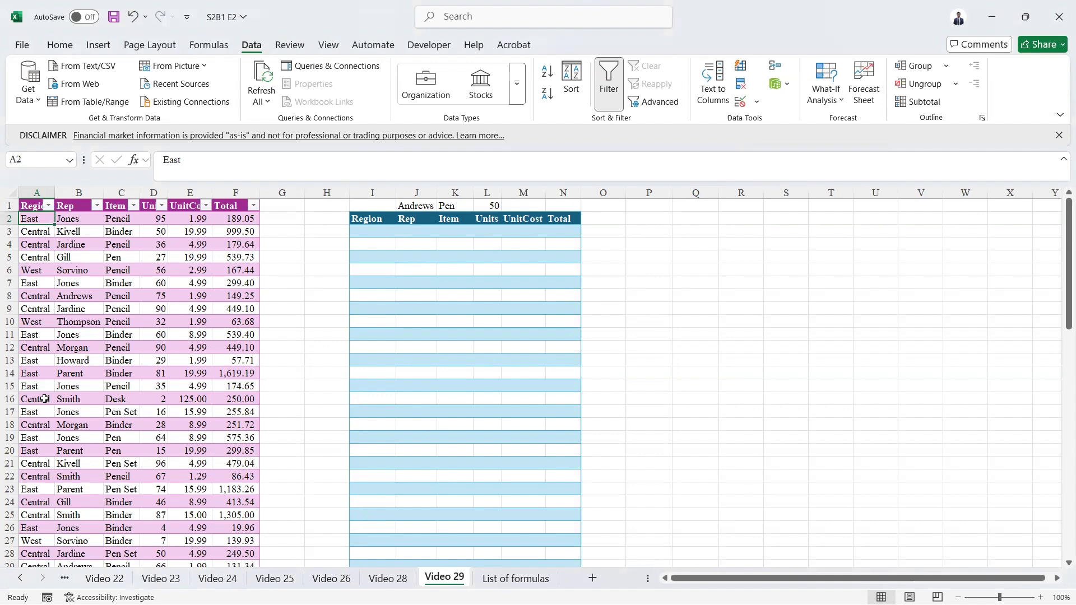
Enter the topic labels "Exact match" in P3 and "Dynamic match" in P4
click(663, 231)
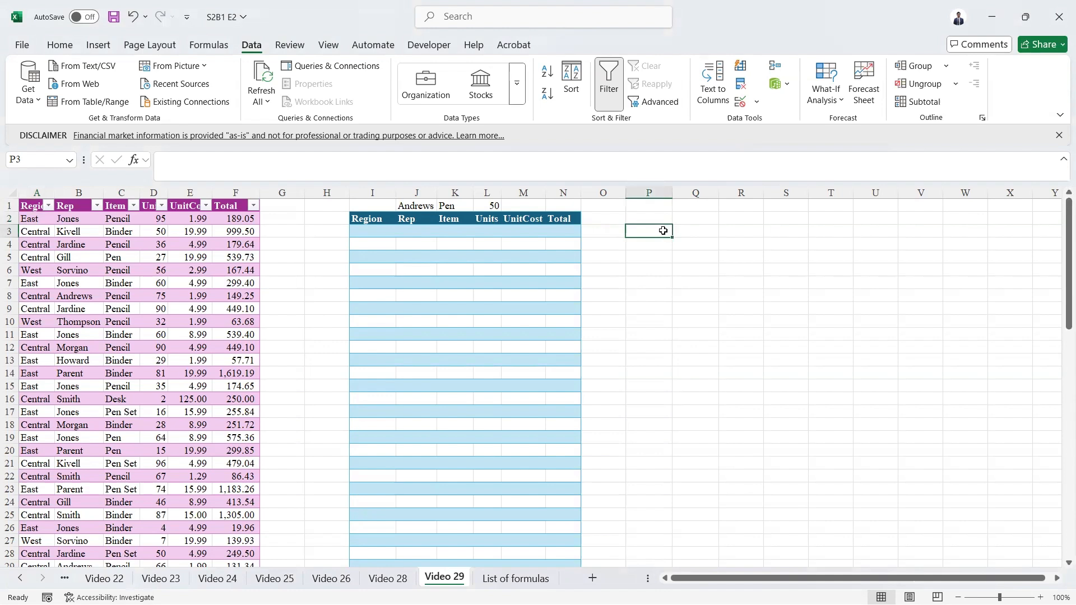
text(Exact)
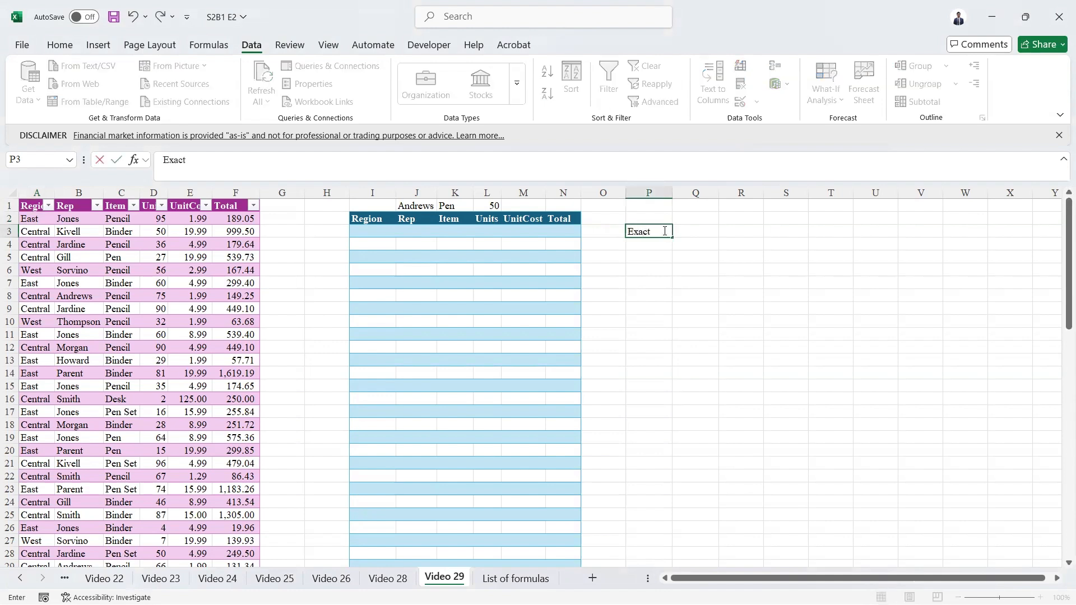
text( match)
key(Return)
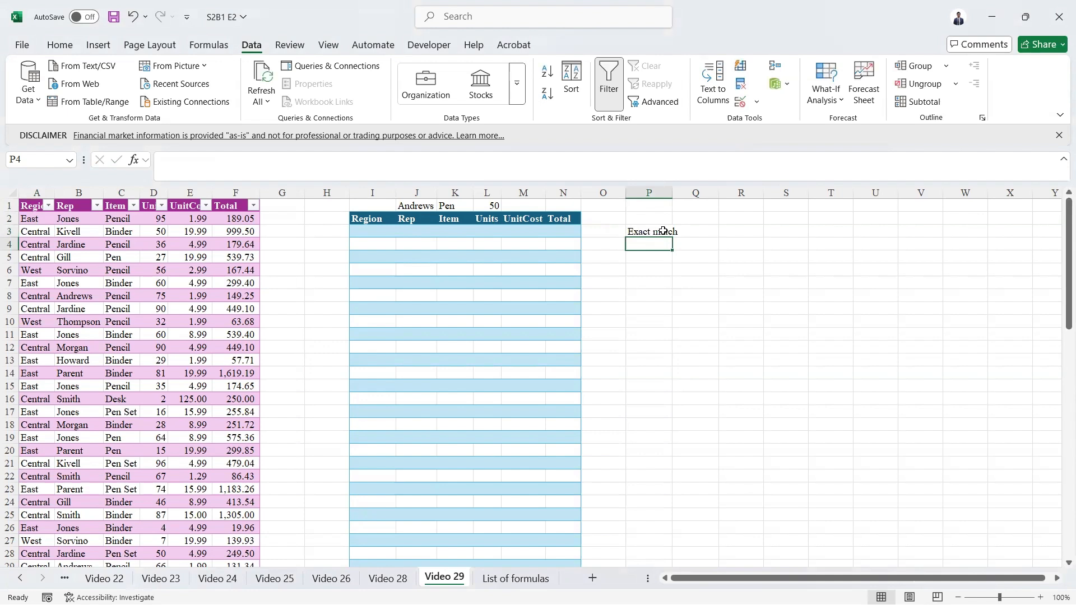
text(Dynamic)
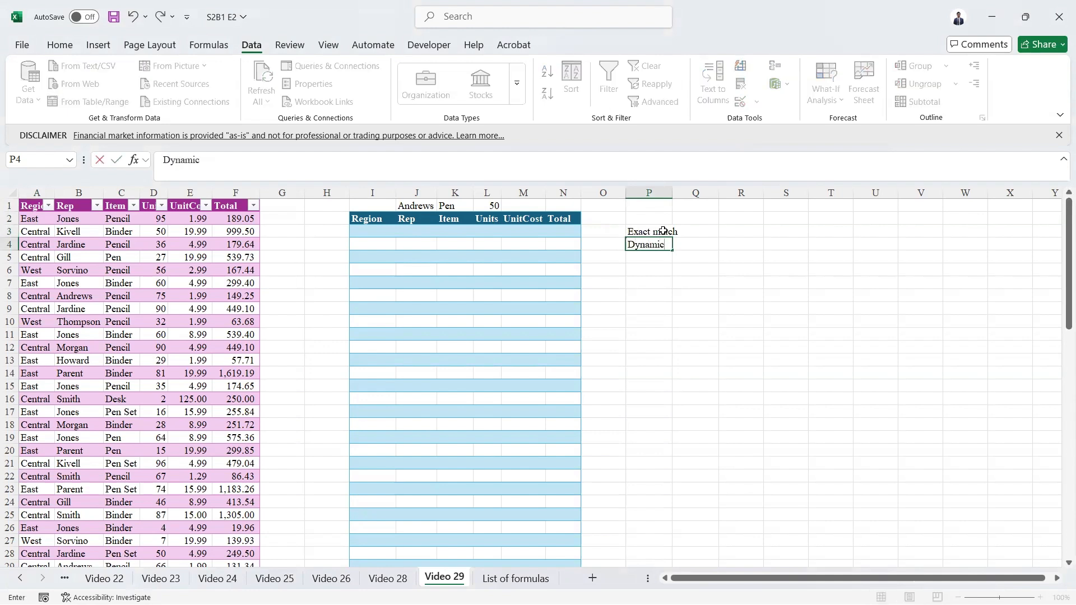
text( match)
key(Return)
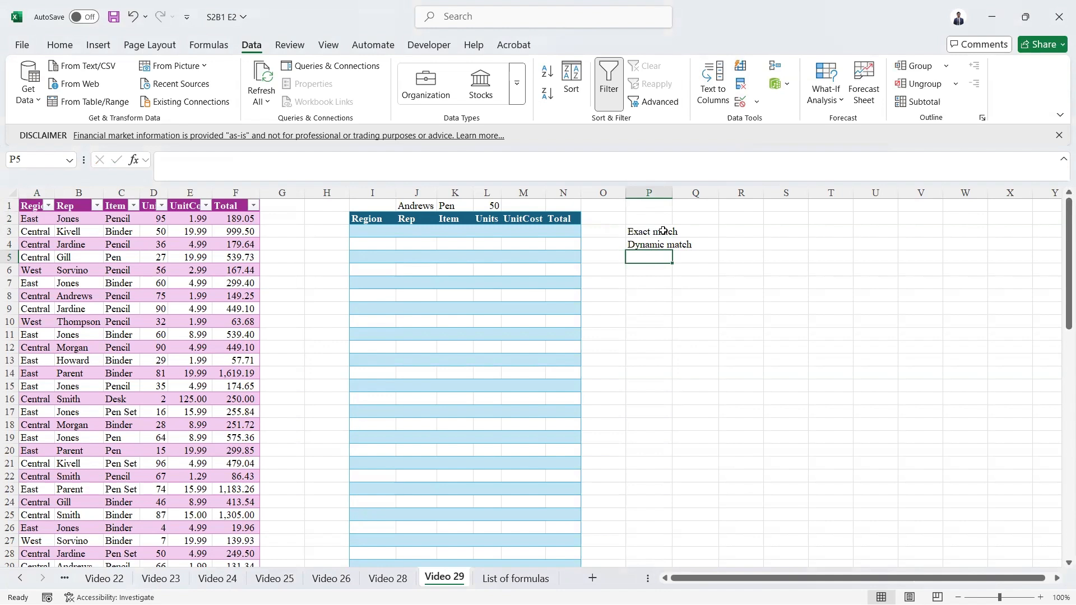
Enter the topic labels "Multiple conditions" in P5 and "If the results are not found" in P6
text(Multiple )
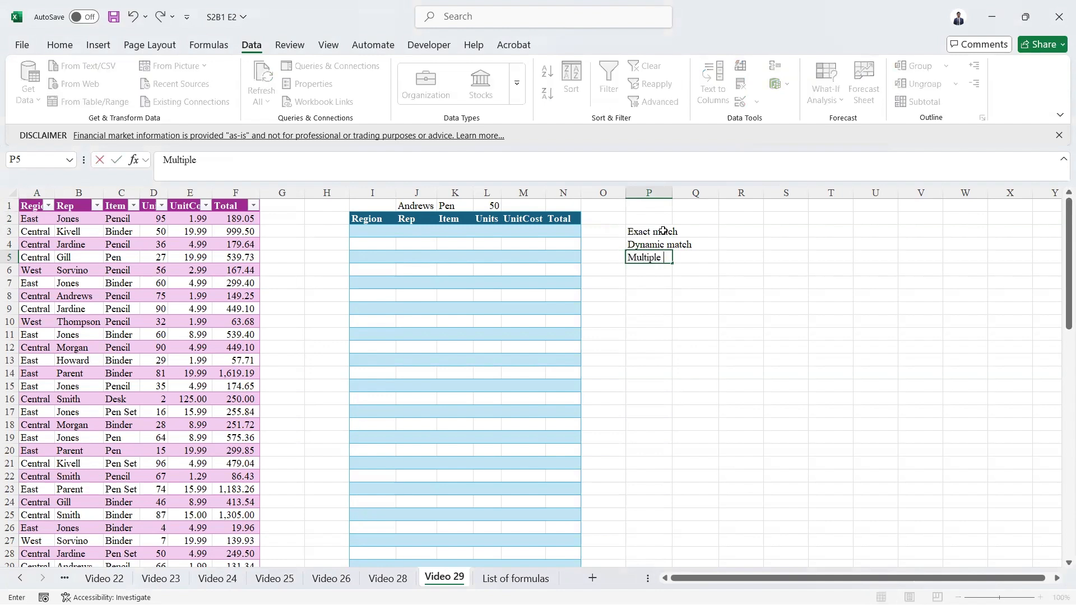
text(conditions)
key(ctrl+Return)
key(Return)
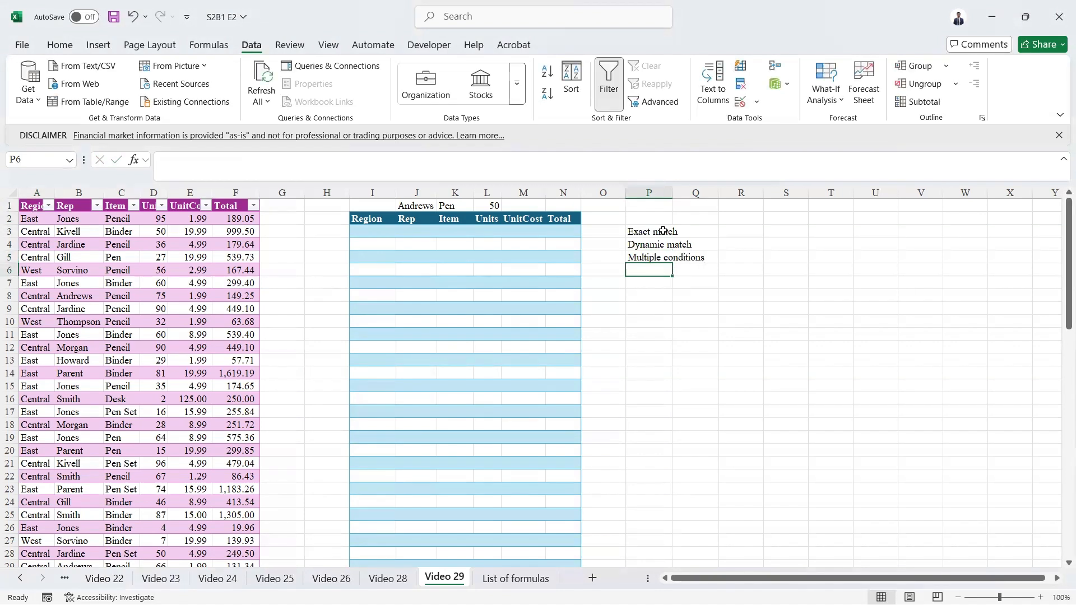
text(If the resu)
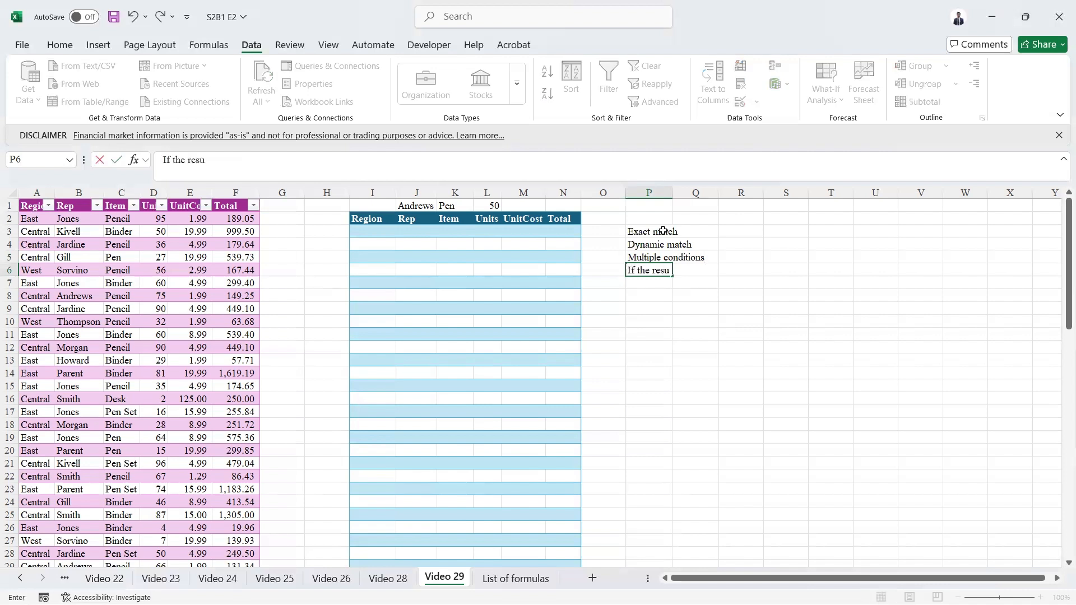
text(lts are not found)
key(Return)
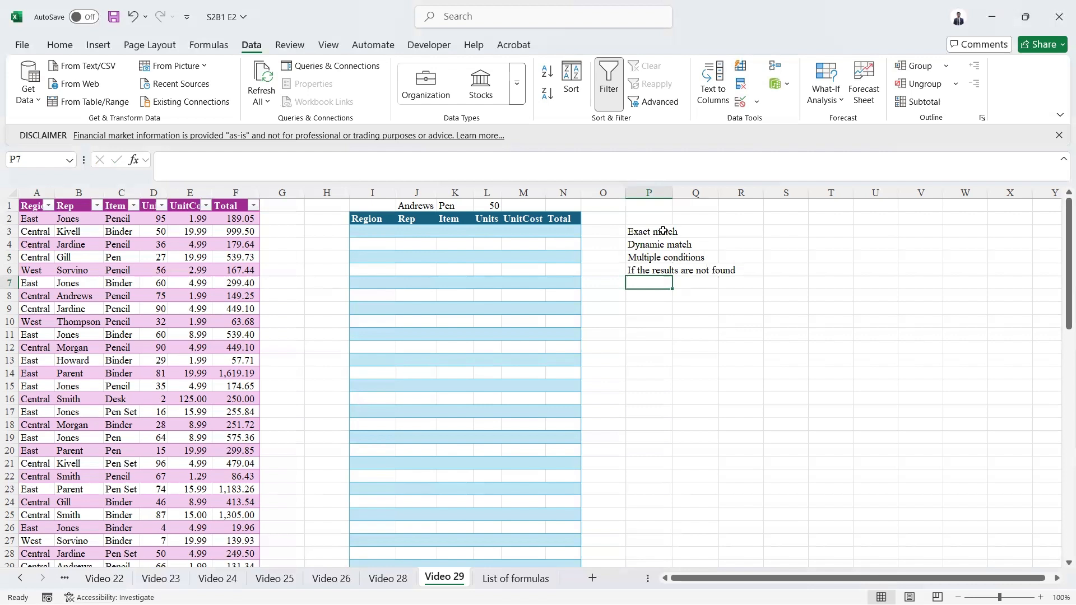
Enter the topic label "How to deal with numbers" in P7
text(How to deal w)
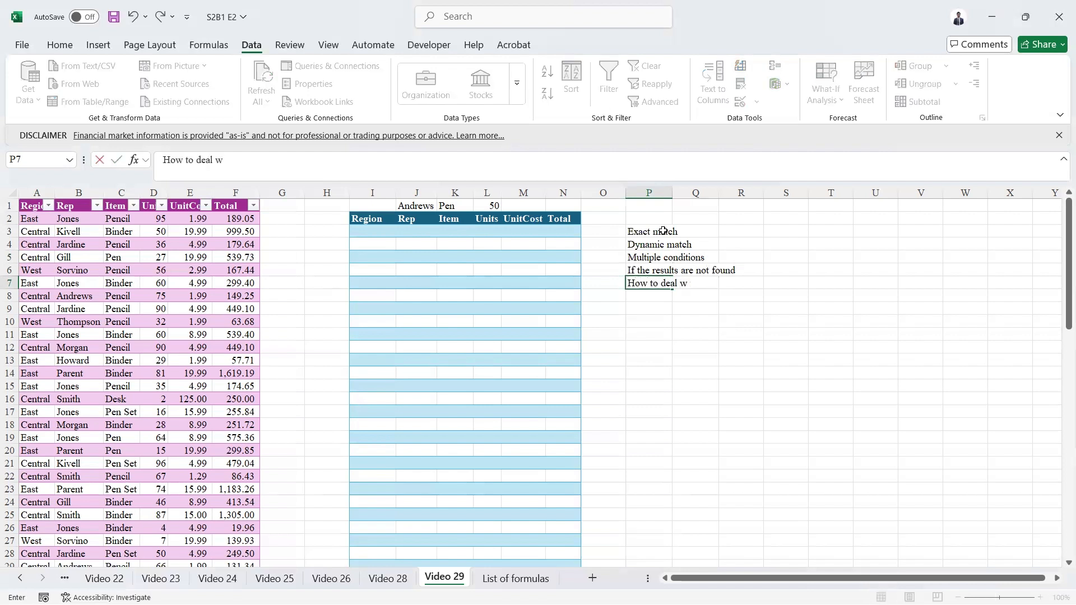
text(ith numbers)
key(Return)
key(Up)
key(Up)
key(Up)
key(Up)
key(Up)
key(Up)
key(Up)
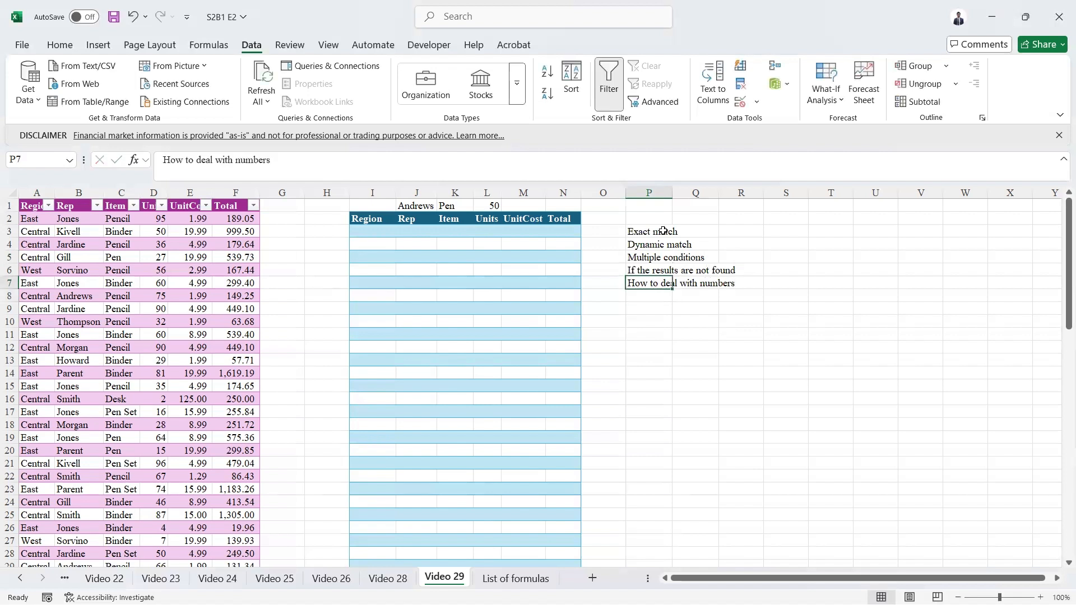
key(Left)
key(Left)
key(Left)
key(Left)
key(Left)
key(Left)
key(Left)
key(Left)
key(Left)
key(Left)
key(Left)
key(Left)
key(Left)
key(Left)
key(Left)
key(Down)
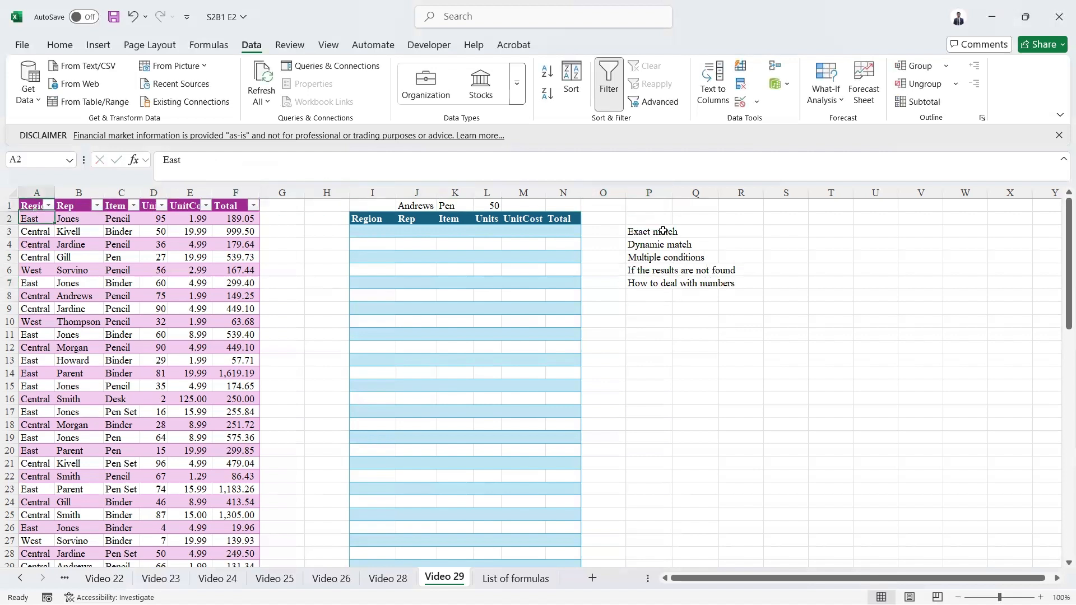
click(407, 207)
drag(29, 206, 241, 553)
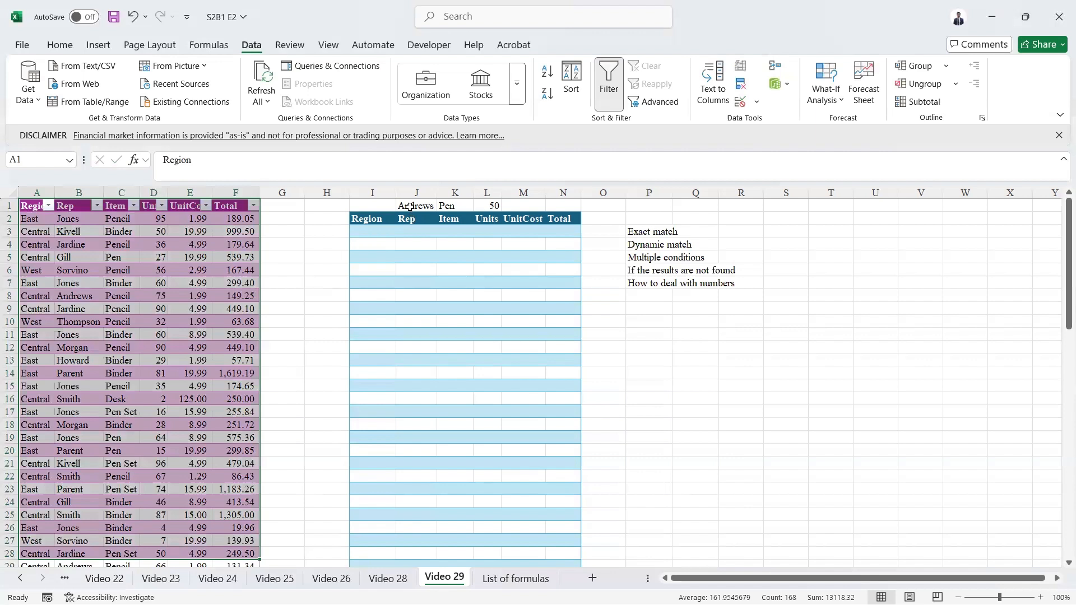
click(412, 207)
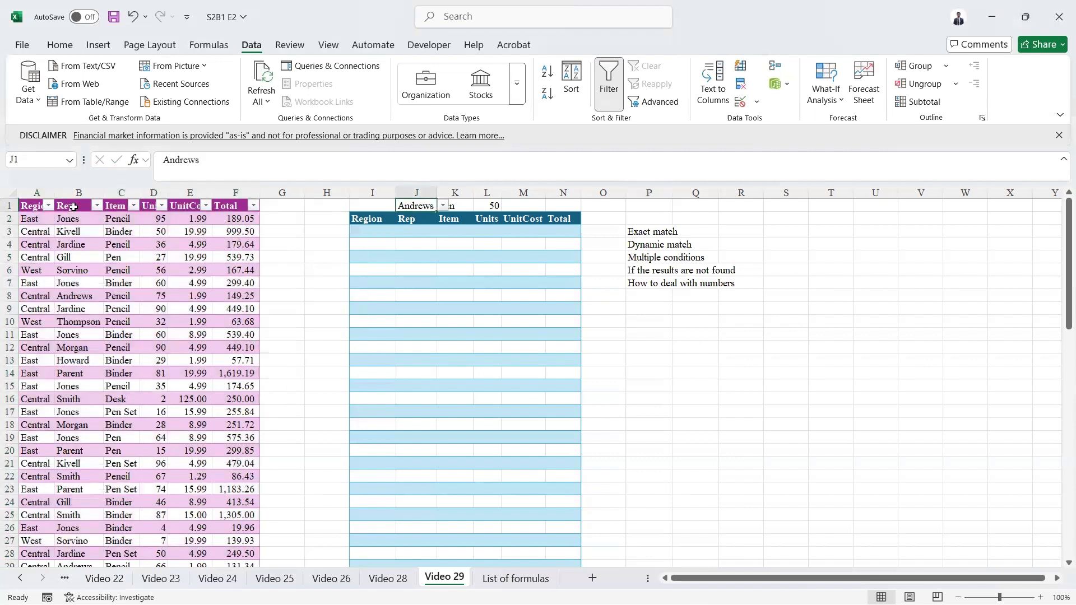
Begin a FILTER formula in I3 with the source data range A2:F44 as its array
click(367, 230)
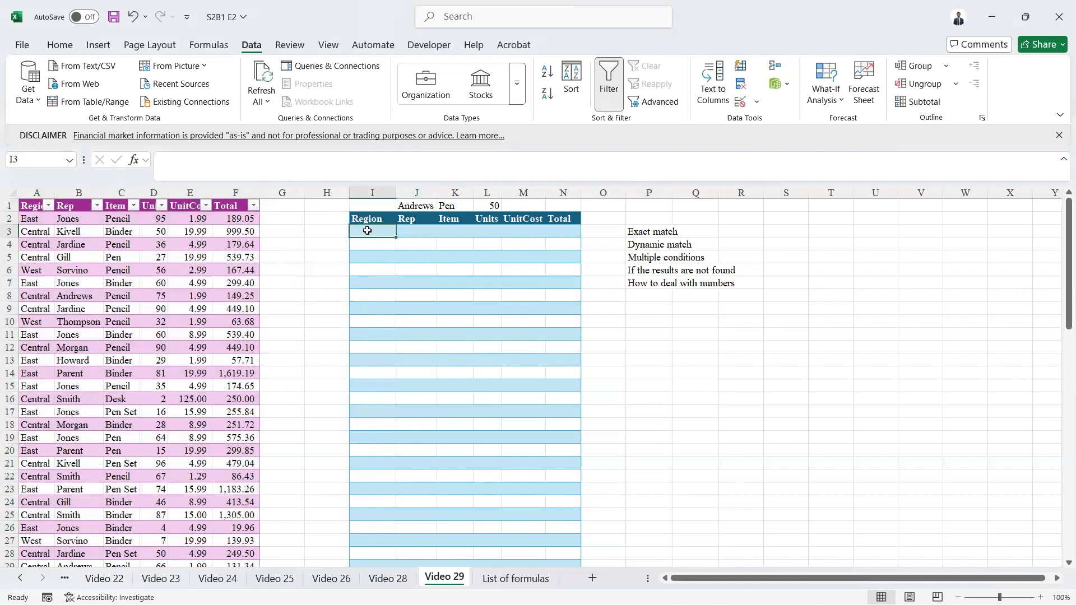
text(=fil)
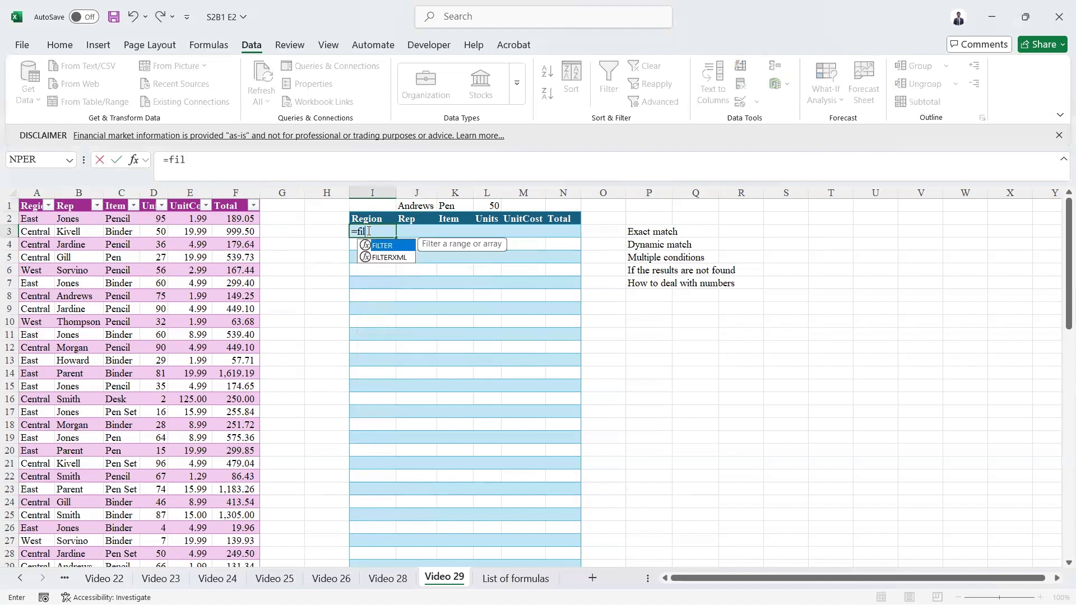
key(Tab)
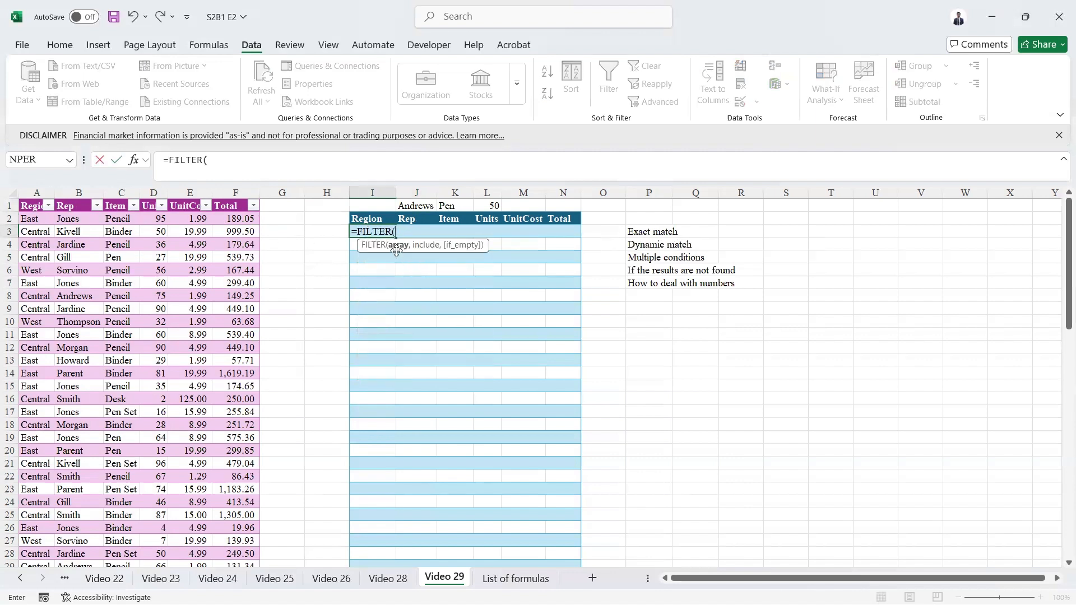
click(29, 220)
key(ctrl+shift+Right)
key(ctrl+shift+Down)
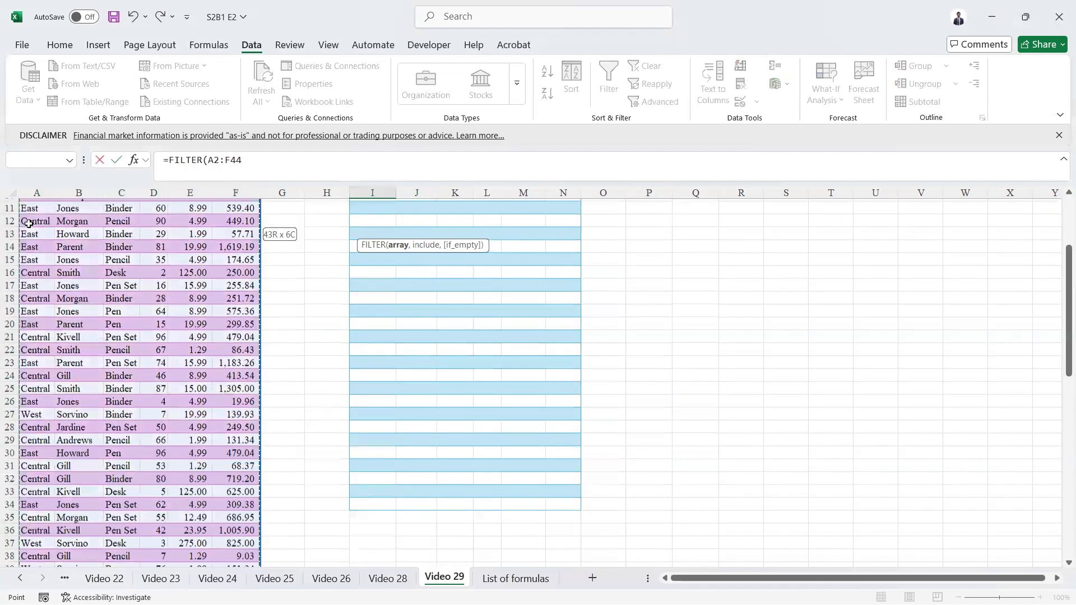
text(,)
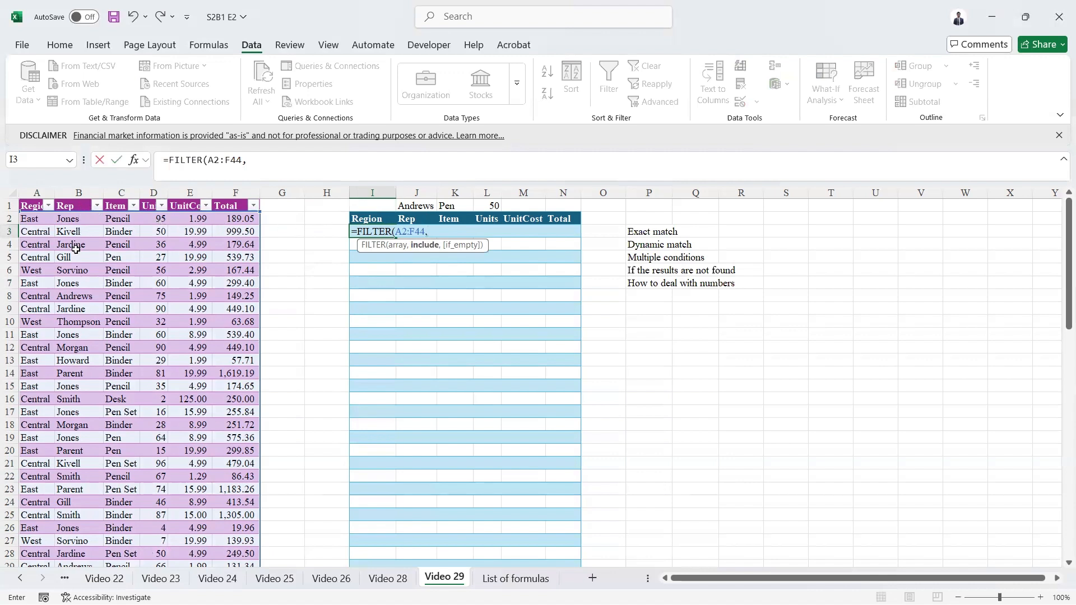
Complete the FILTER formula with the include condition B2:B44=J1, check its function arguments and confirm it
click(71, 218)
key(ctrl+shift+Down)
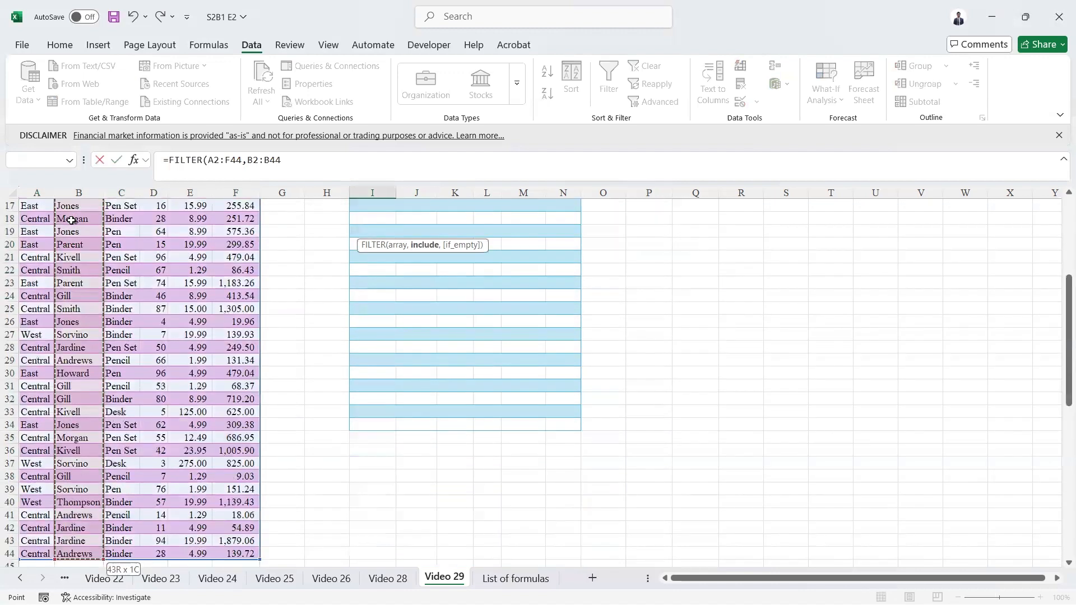
scroll(223, 283, up, 6)
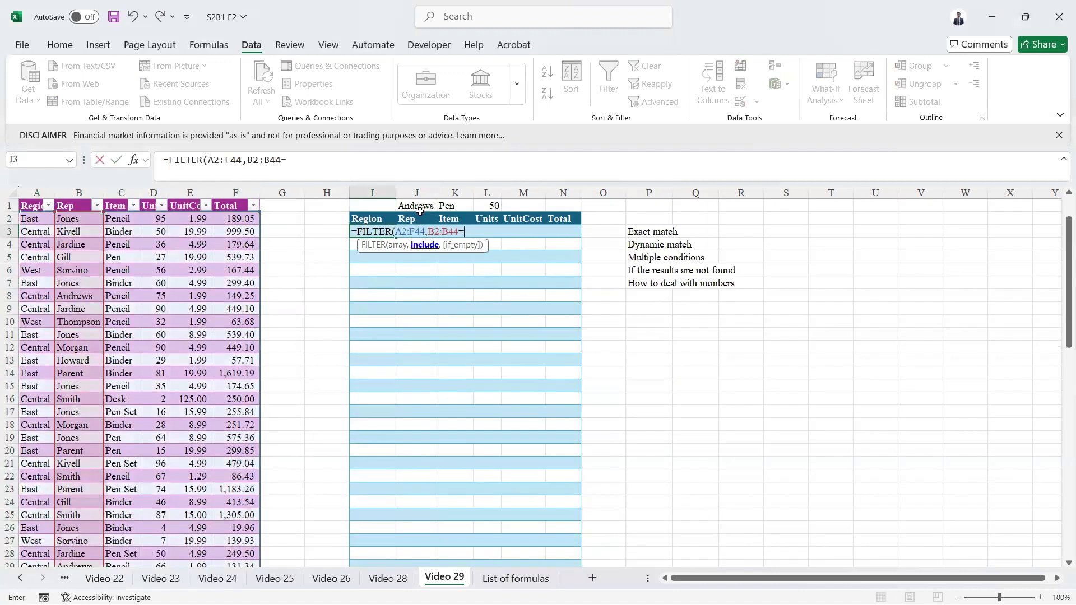
text(=)
click(415, 205)
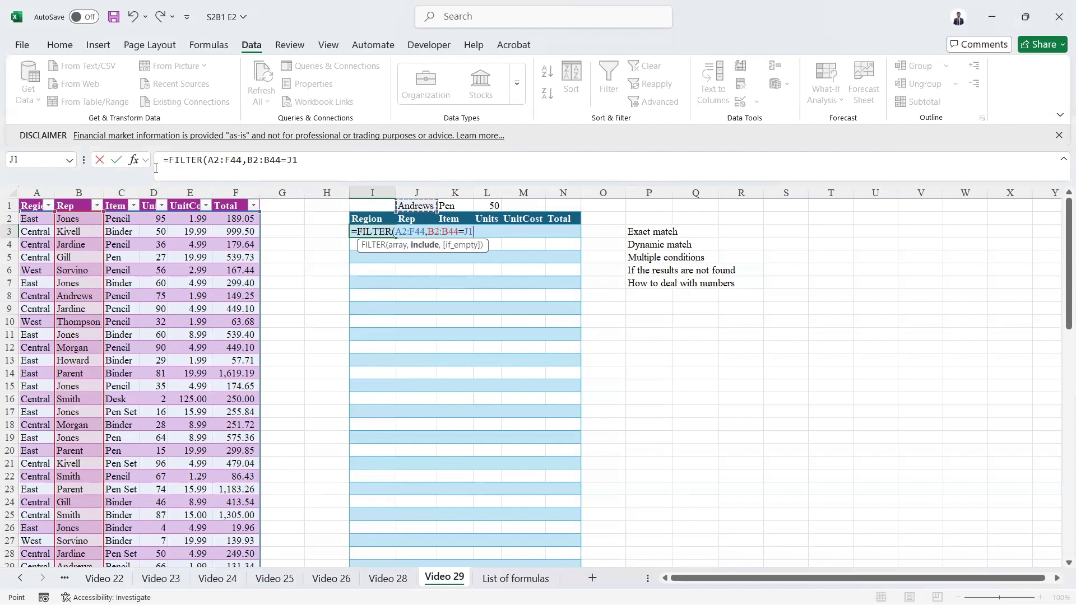
click(133, 160)
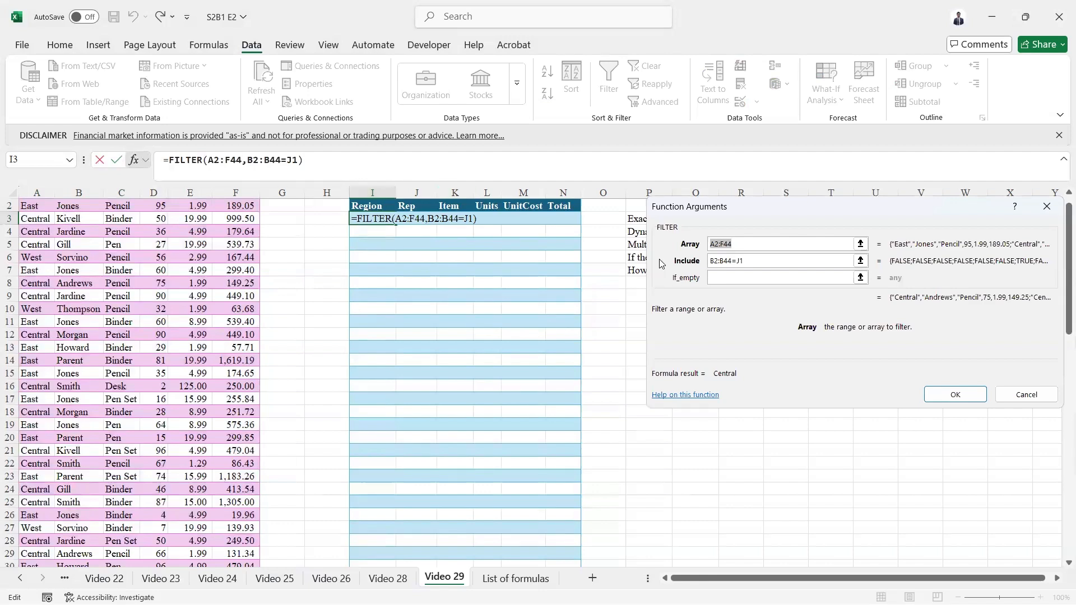
click(951, 392)
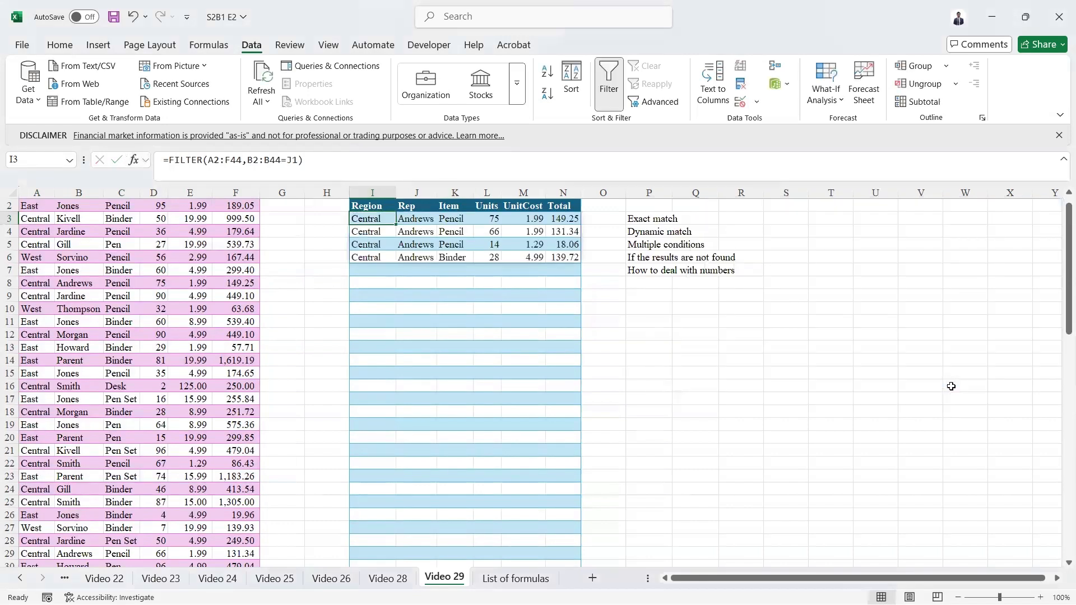
Switch the rep criterion in J1 to the following rep in its list to test the formula
key(Up)
key(Up)
key(Down)
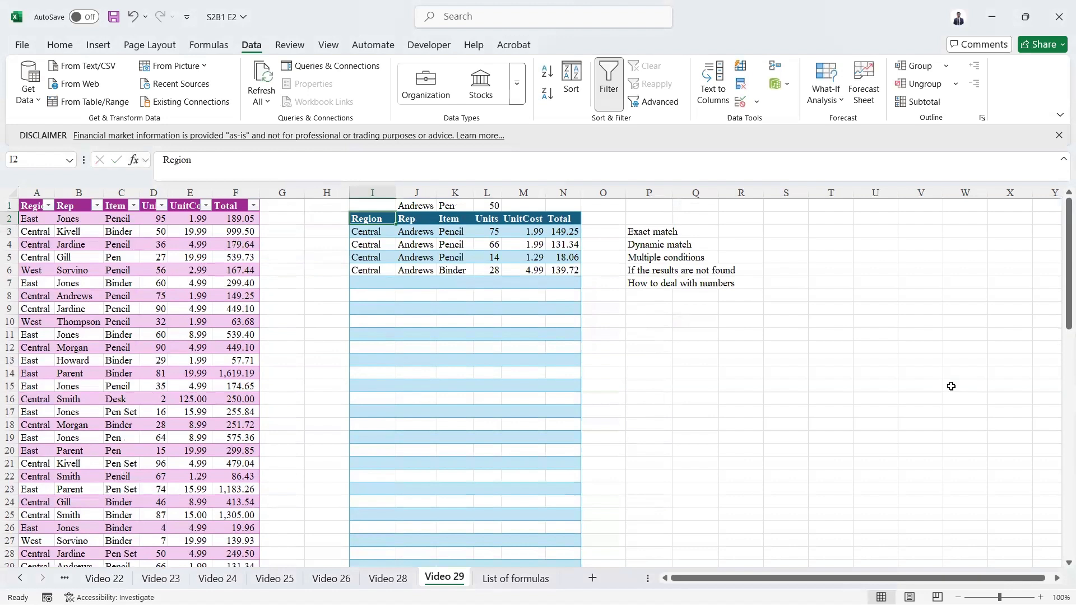
key(Up)
key(Right)
key(alt+Down)
key(Down)
key(Return)
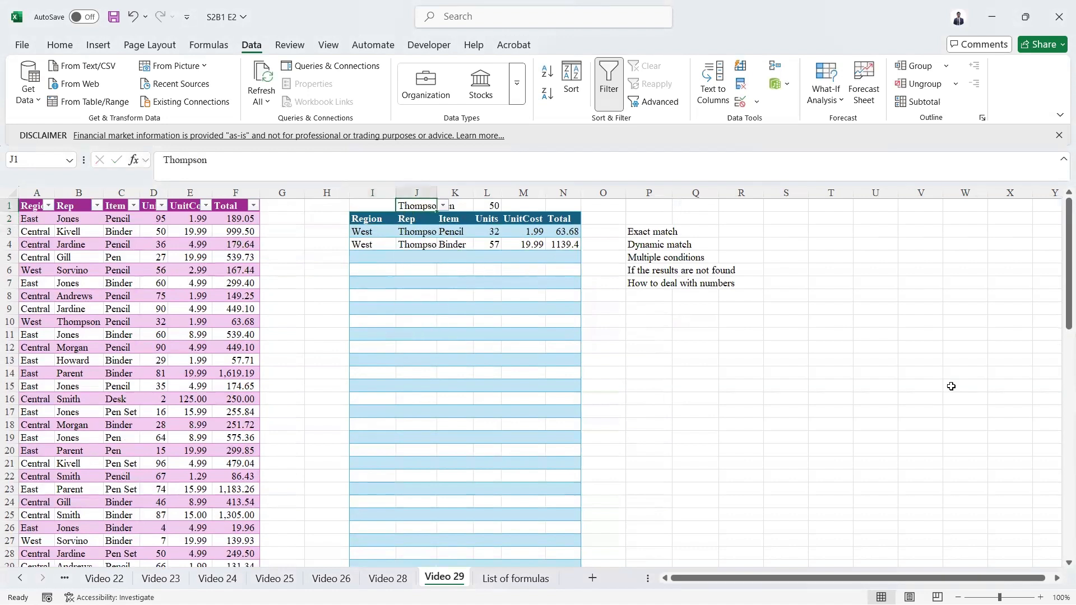
Set the rep criterion in J1 to the rep two entries further down its list
key(alt+Down)
key(Down)
key(Down)
key(Return)
Set the rep criterion in J1 to the first rep in its list
key(alt+Down)
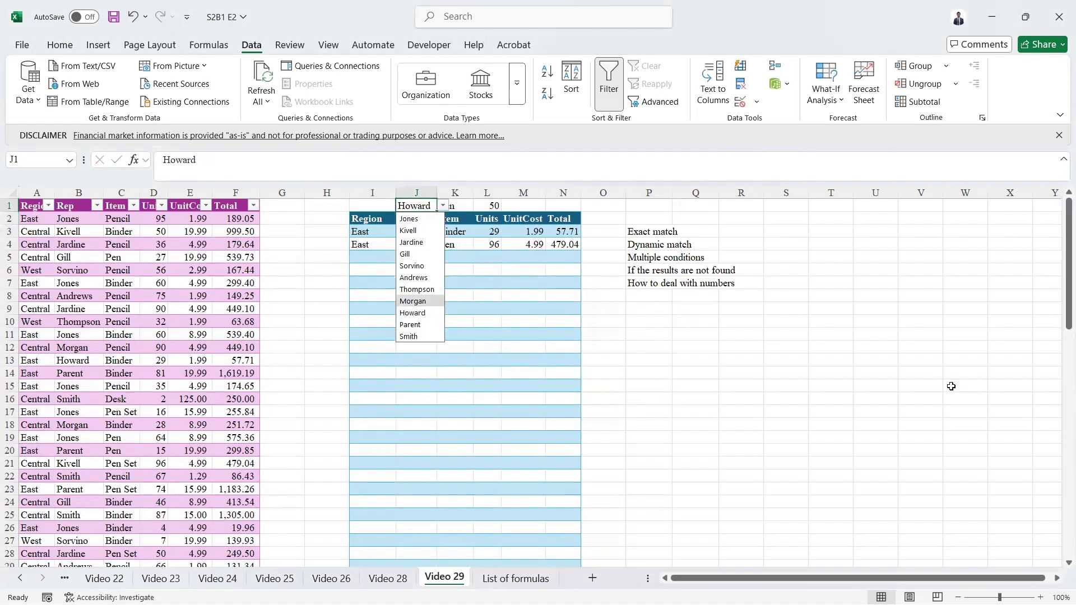
key(Up)
key(Up)
key(Up)
key(Up)
key(Up)
key(Up)
key(Up)
key(Up)
key(Return)
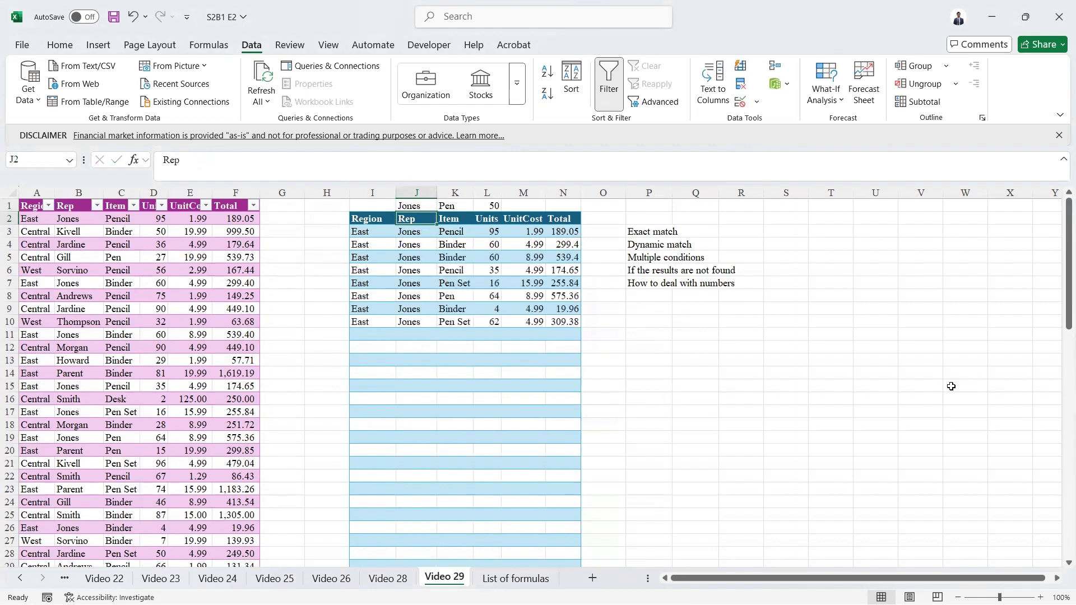
Set the rep criterion in J1 to the third rep in its list
key(alt+Down)
key(Down)
key(Down)
key(Return)
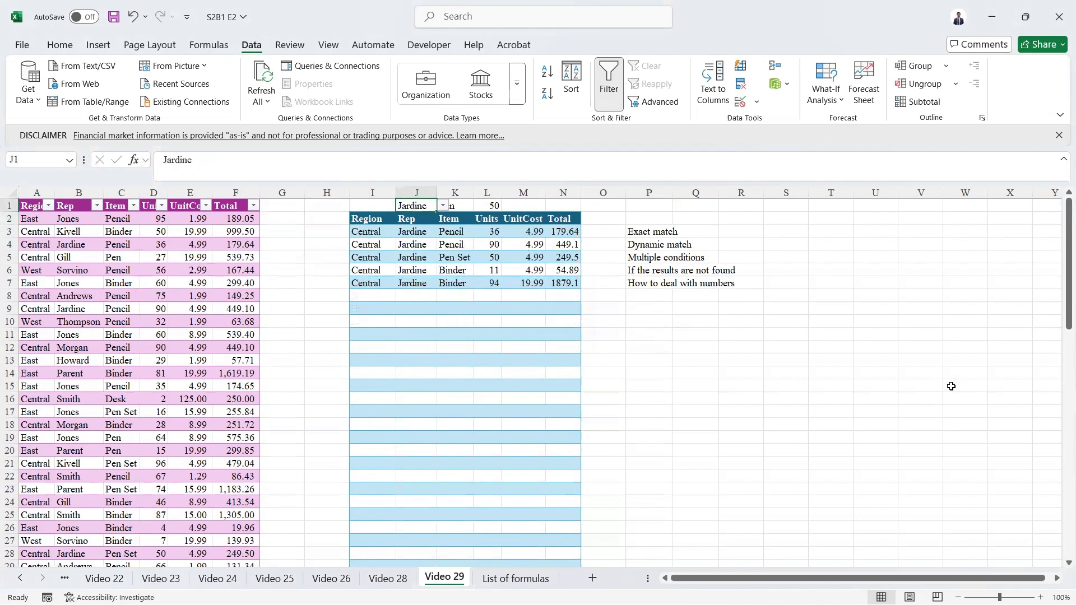
Try replacing the include condition of the FILTER formula in I3 with the cell reference J1 alone
key(Down)
key(Down)
key(Left)
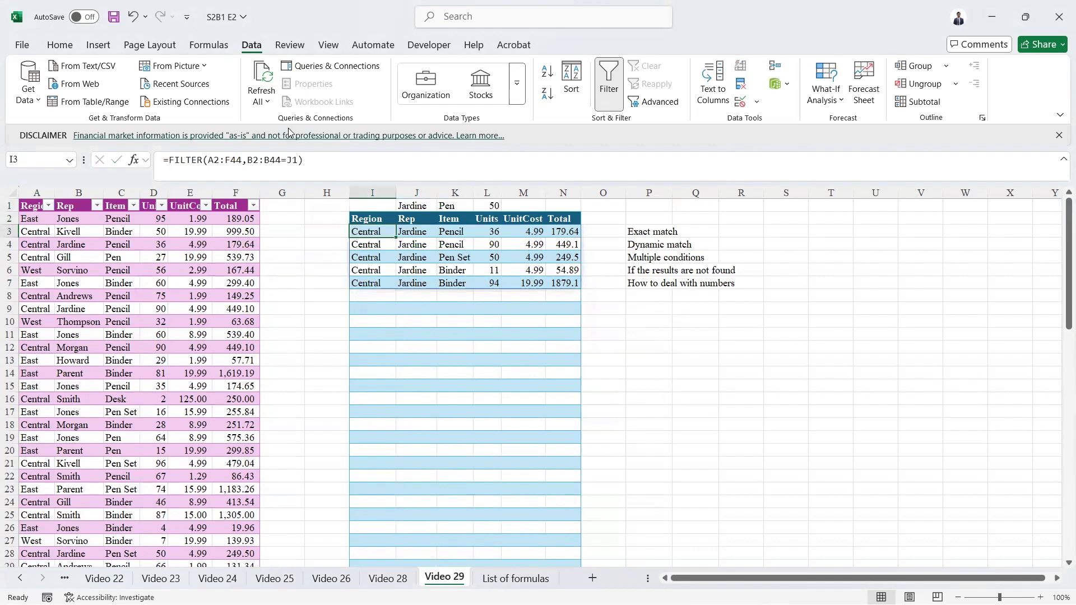
drag(250, 160, 303, 160)
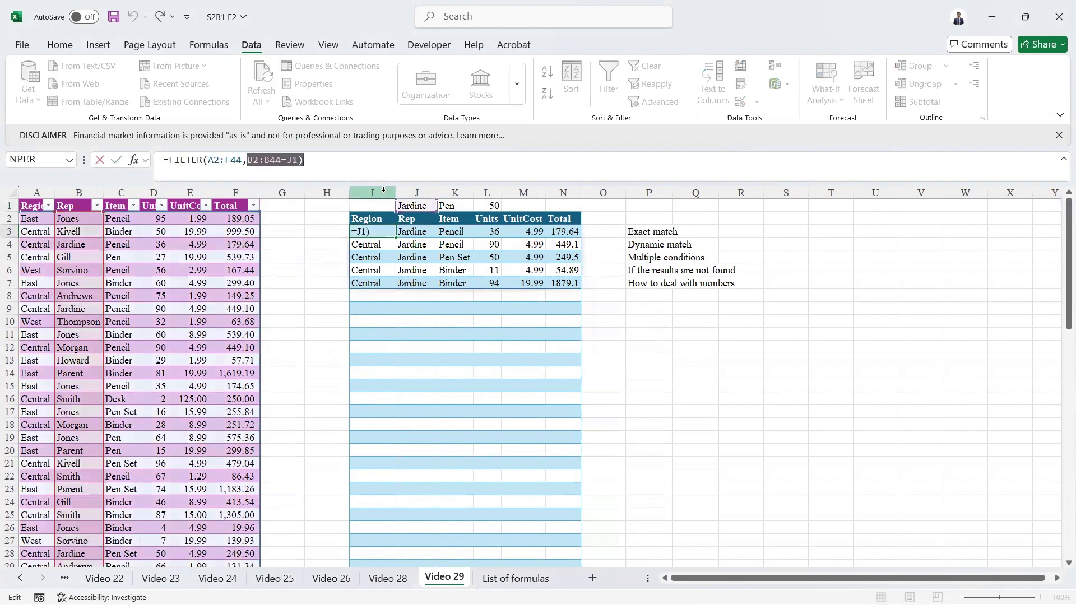
click(411, 205)
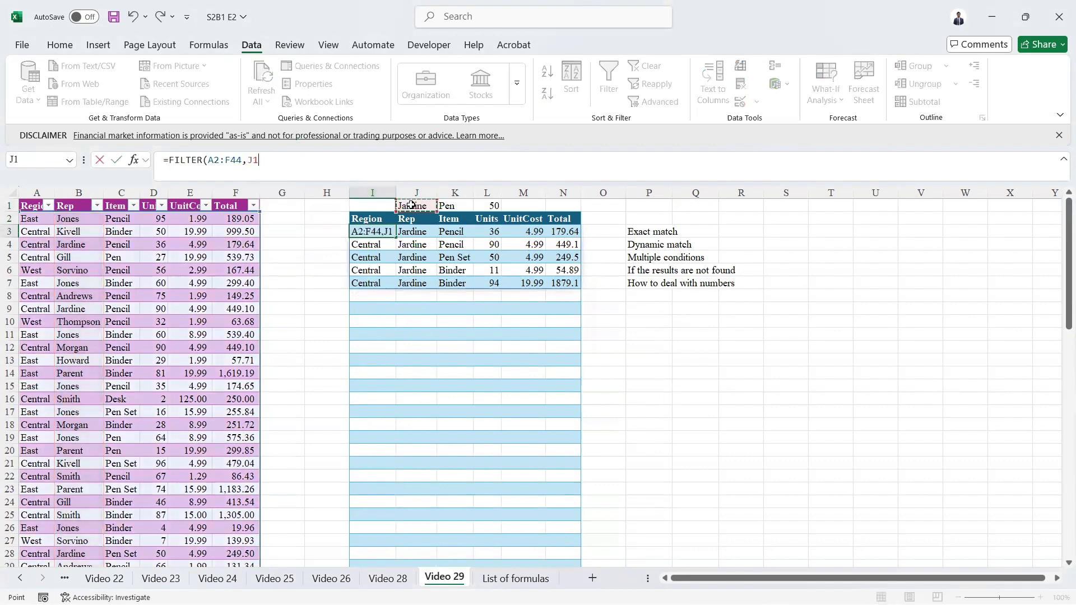
text())
key(Return)
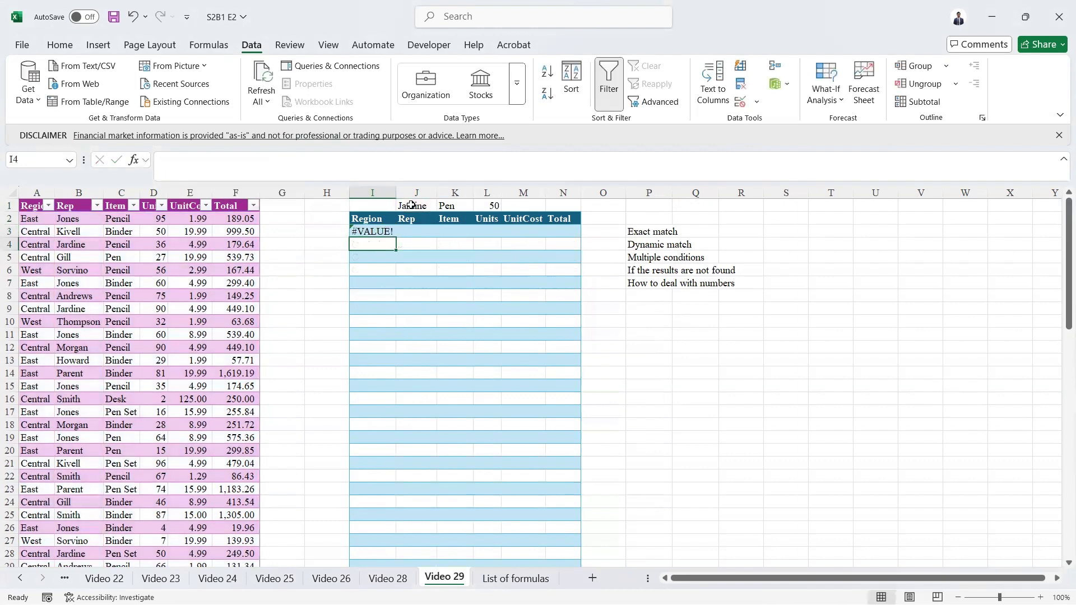
Inspect the arguments of the FILTER function in I3, including its include condition
key(Up)
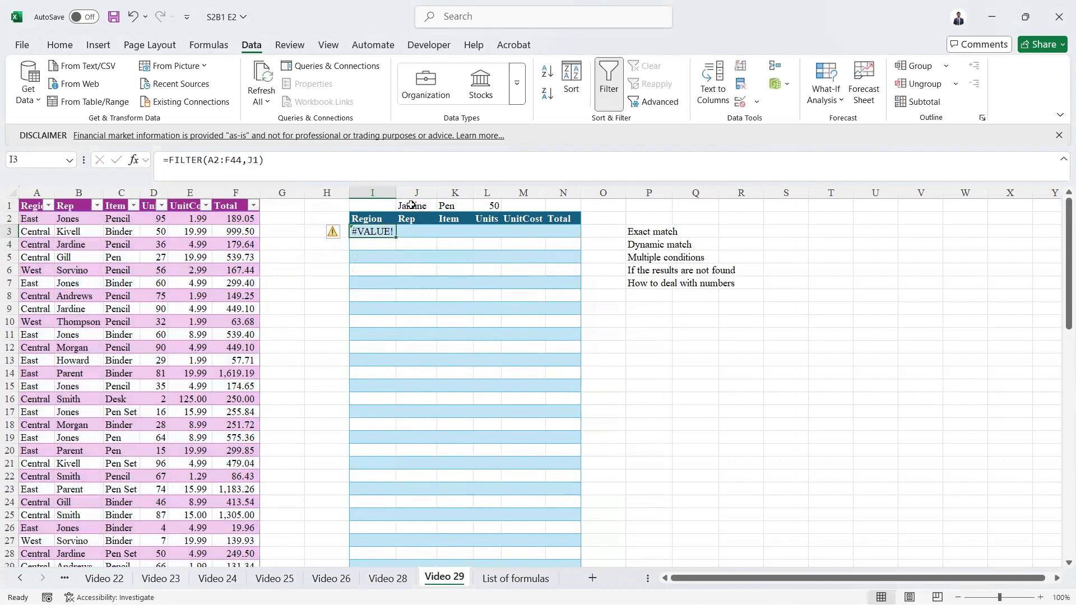
click(133, 160)
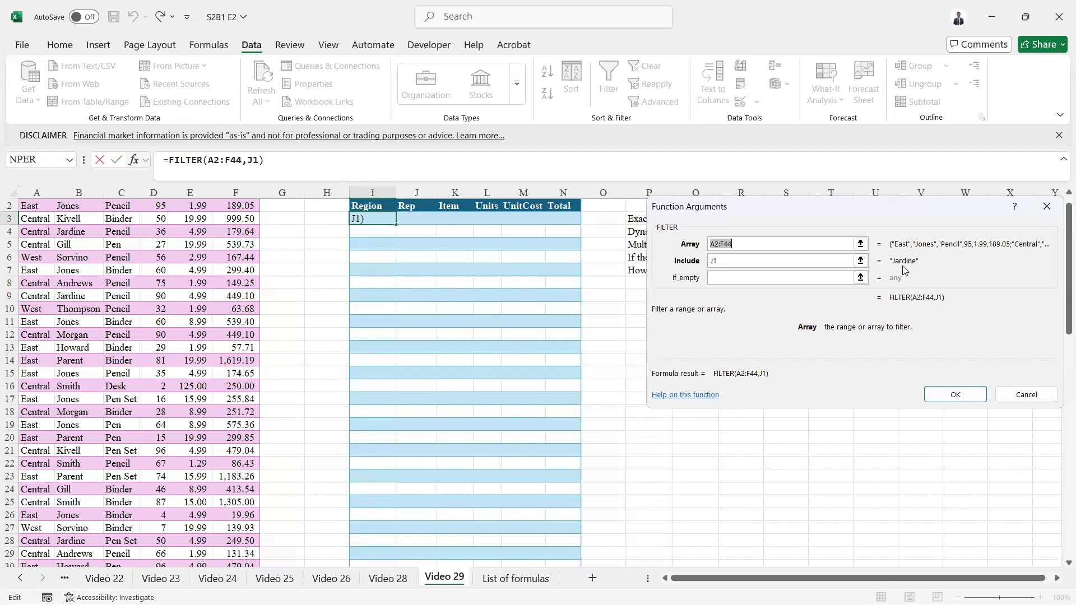
key(Return)
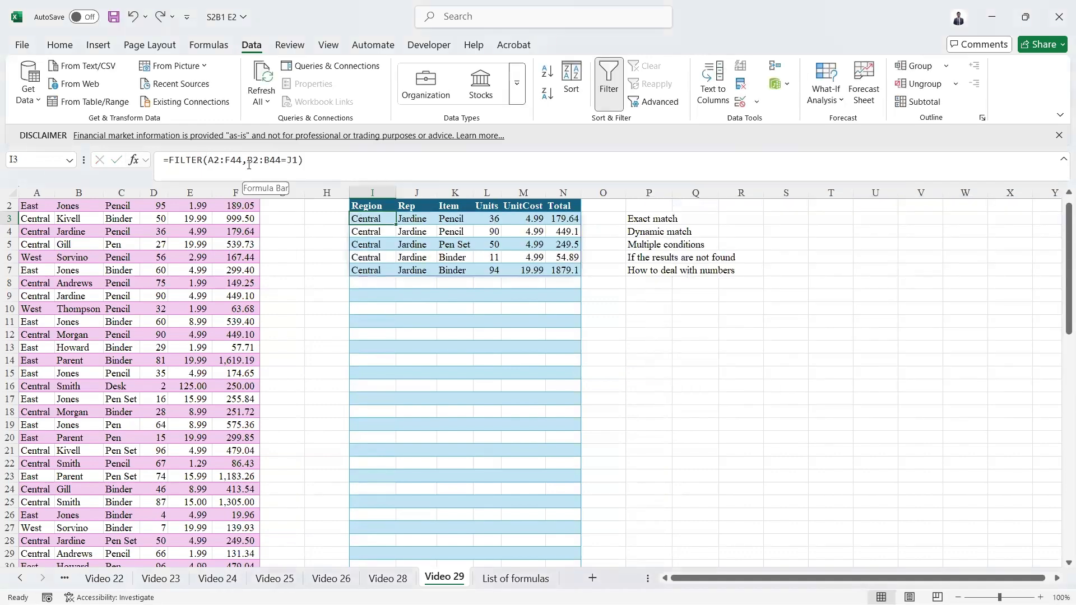
drag(247, 160, 304, 162)
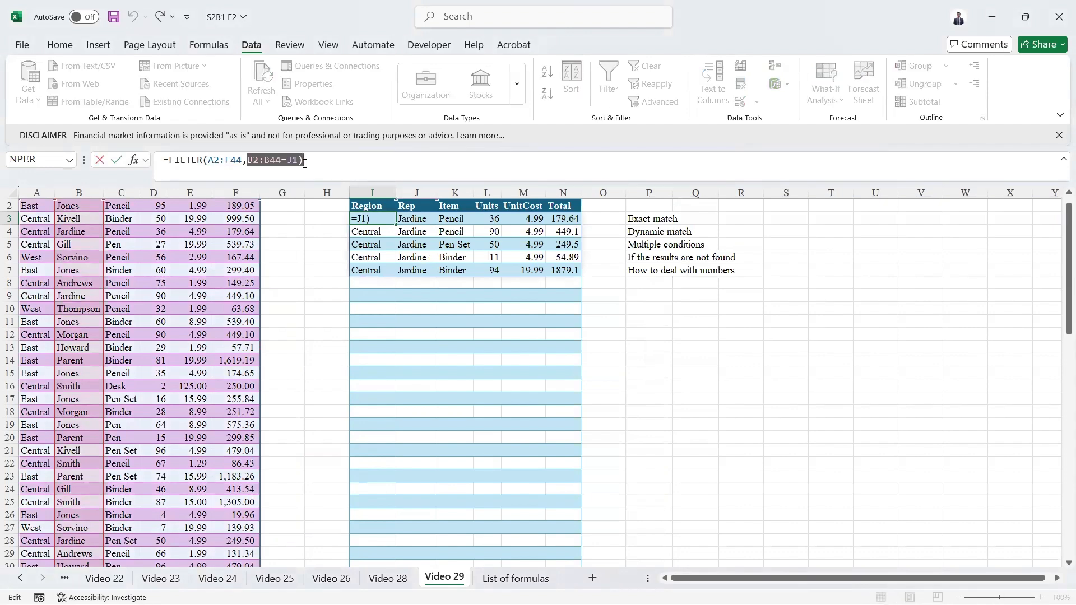
key(Escape)
Set the rep criterion in J1 to the second rep in its list
key(Up)
key(Up)
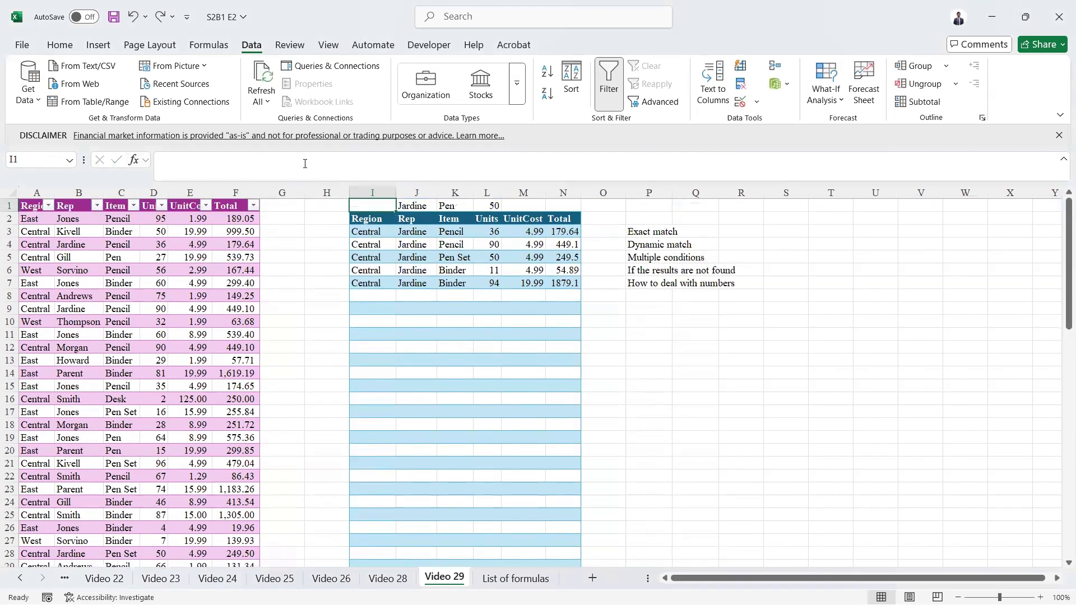
key(Right)
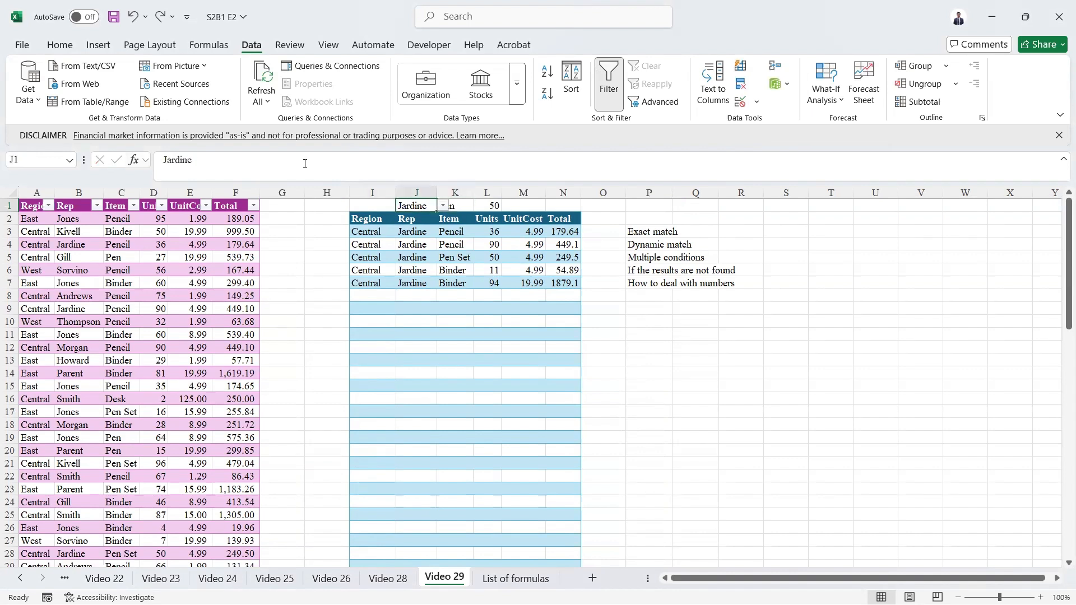
key(alt+Down)
key(Up)
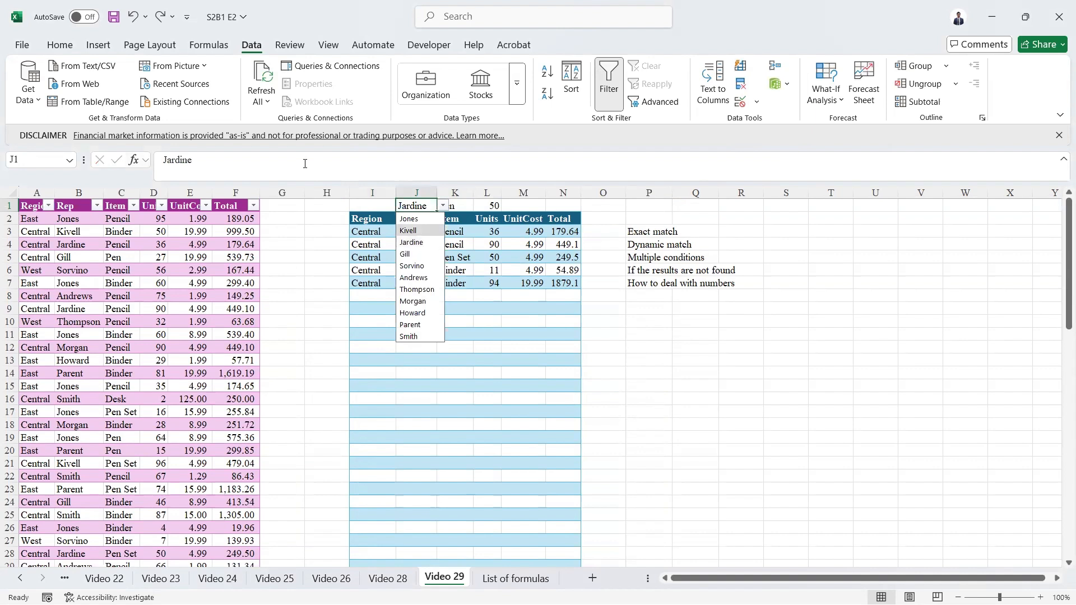
key(Return)
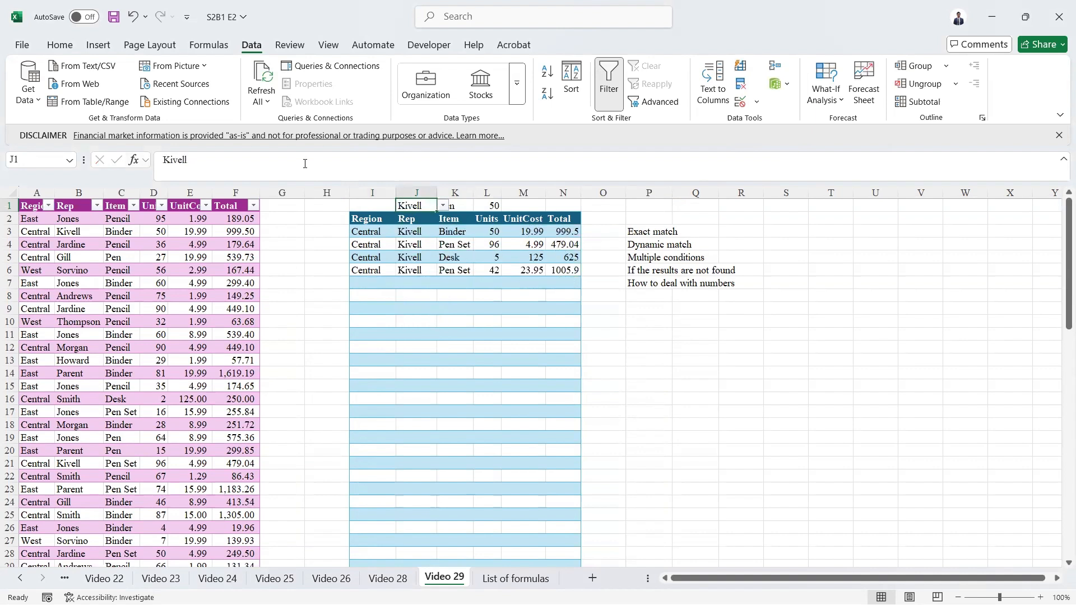
Enter the partial rep name Ki in I1, above the Region header of the results table
key(Left)
key(Down)
key(Down)
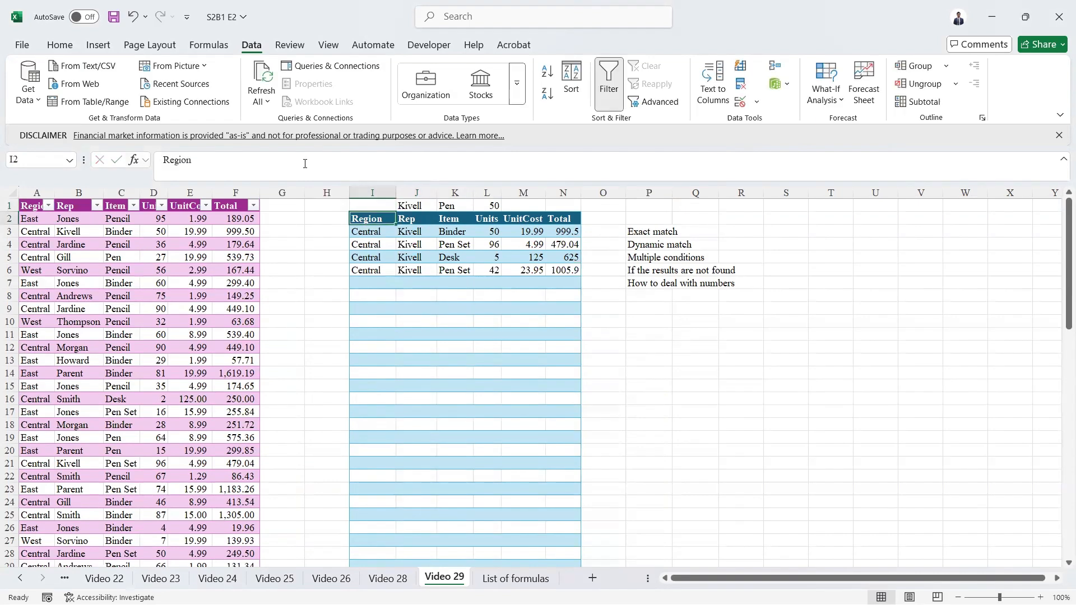
key(Up)
key(Down)
key(Up)
key(Up)
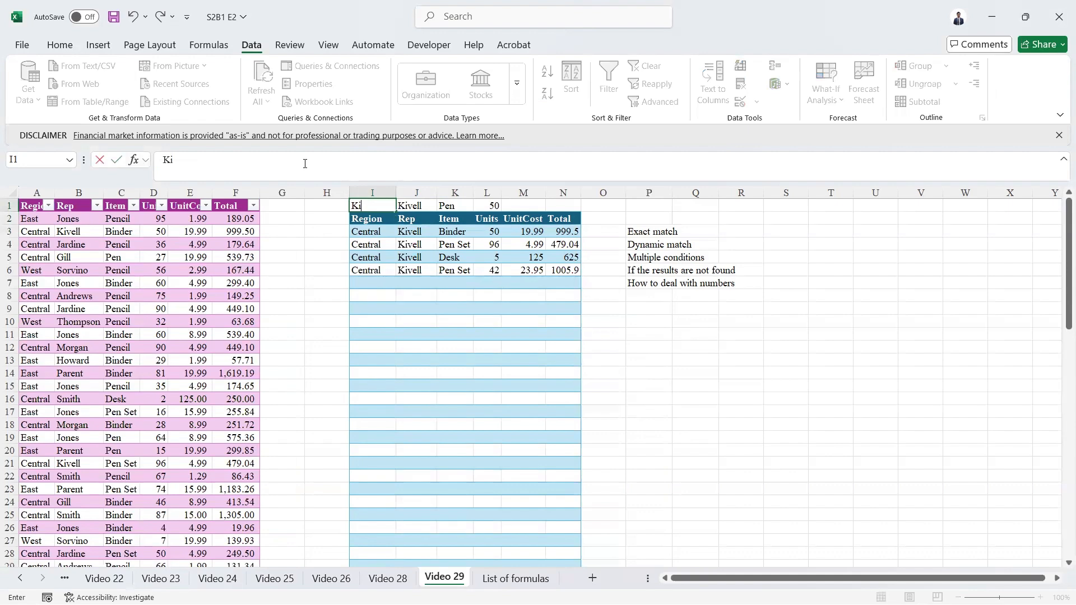
key(Down)
Point the rep condition of the FILTER formula in I3 to cell I1 instead of J1
key(Down)
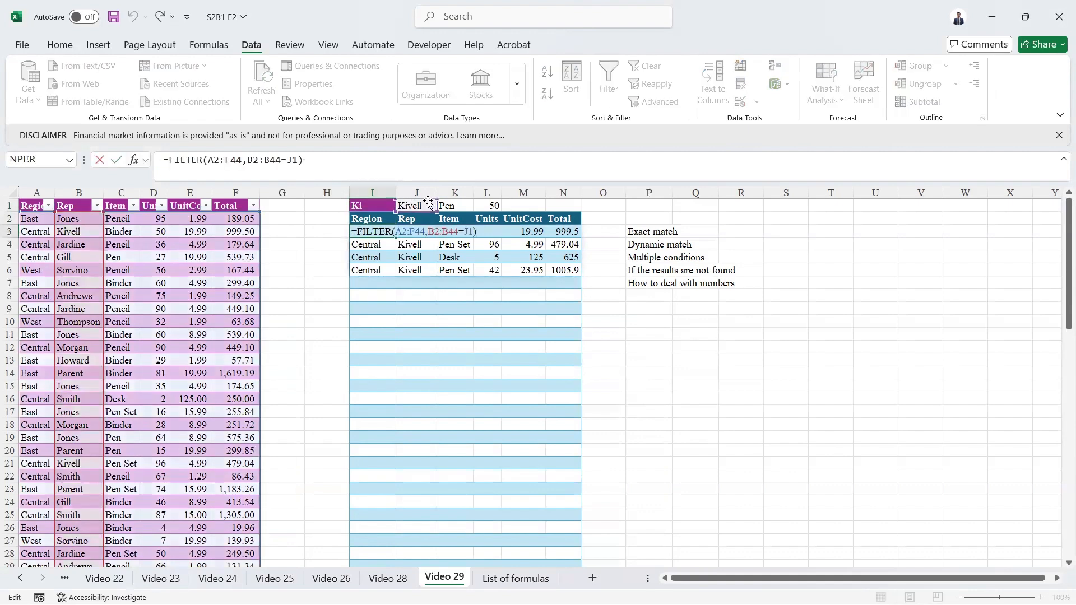
drag(428, 203, 378, 203)
key(ctrl+Return)
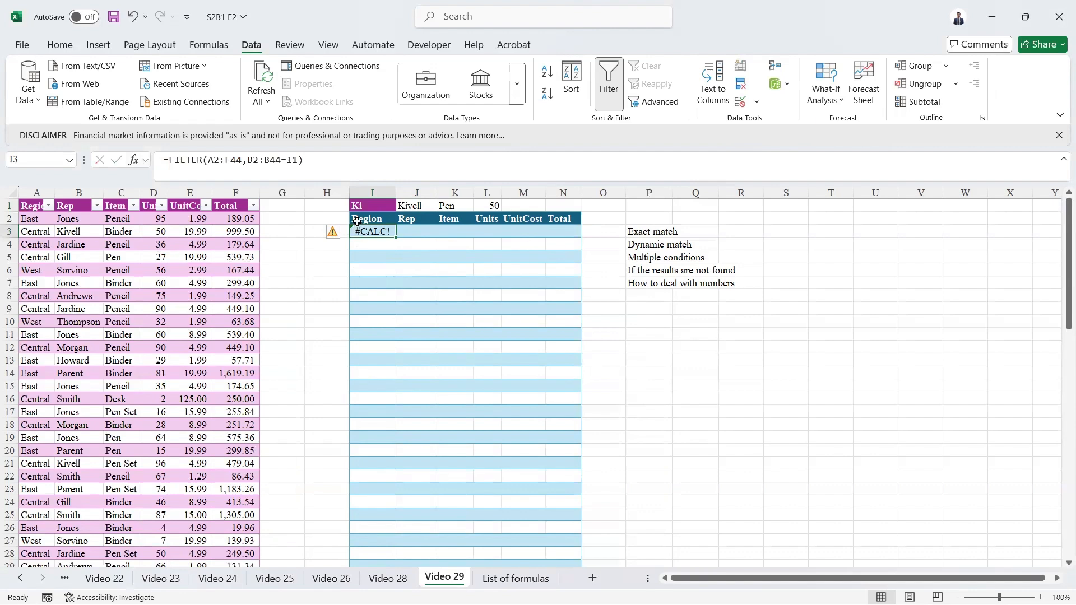
Try adding "Not Found" as the if_empty argument of the FILTER formula in I3 and undo it
click(297, 159)
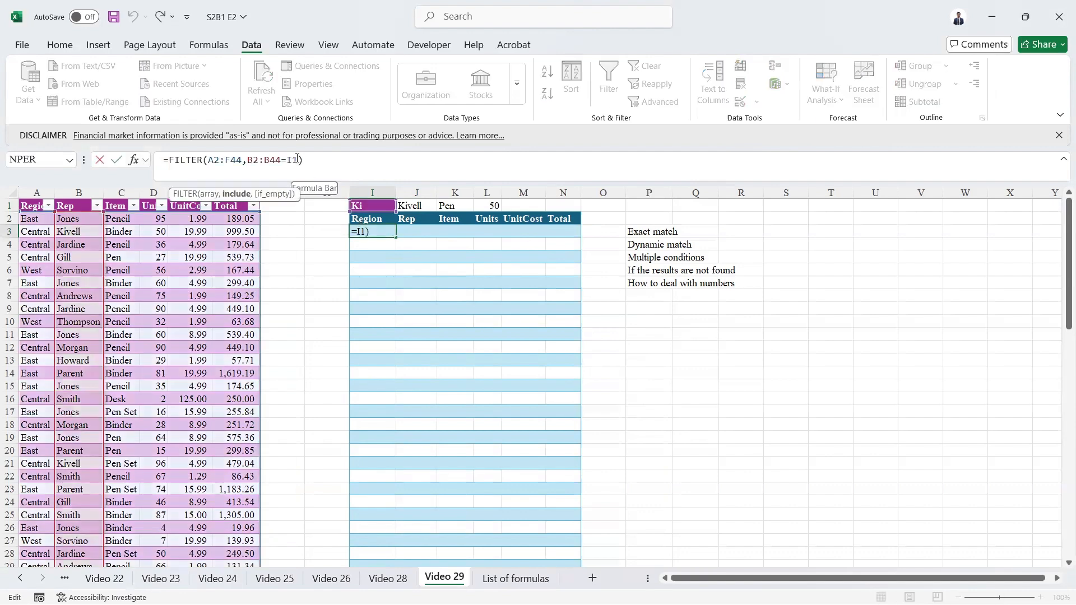
text(,)
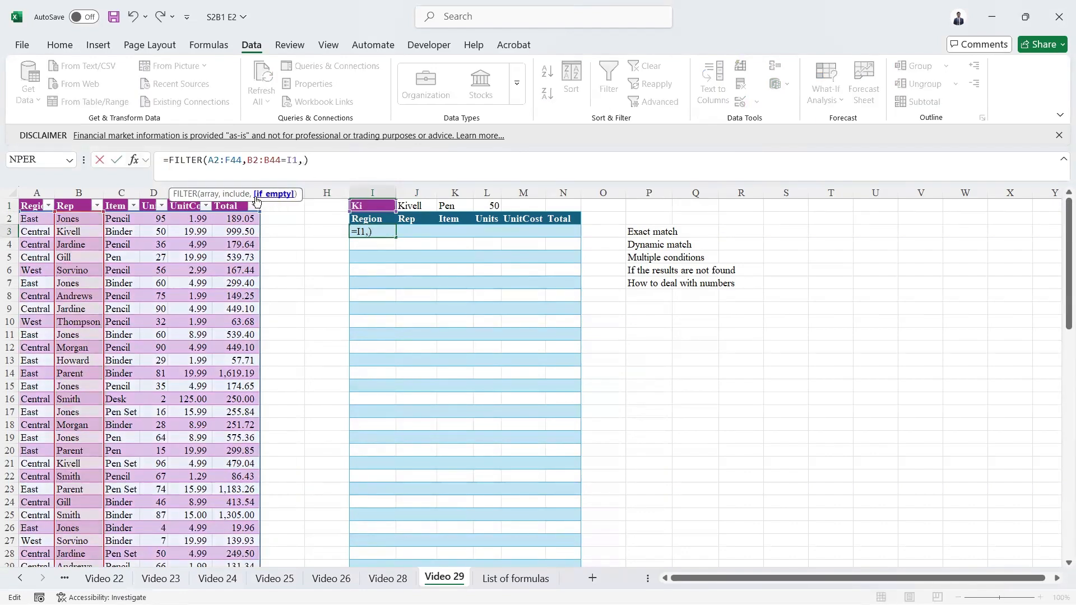
text("Not Fo)
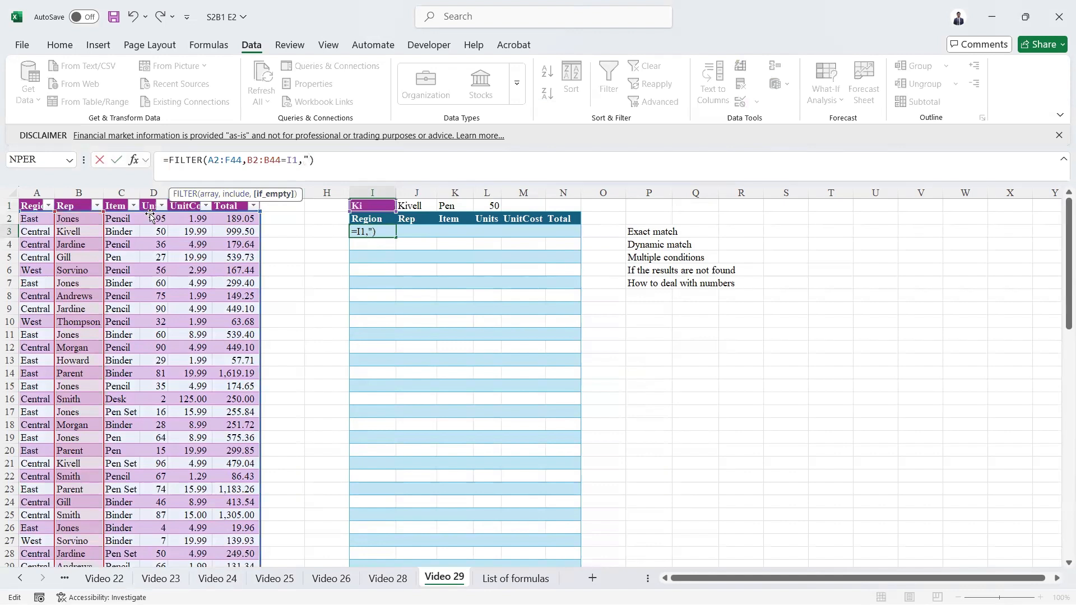
text(und"))
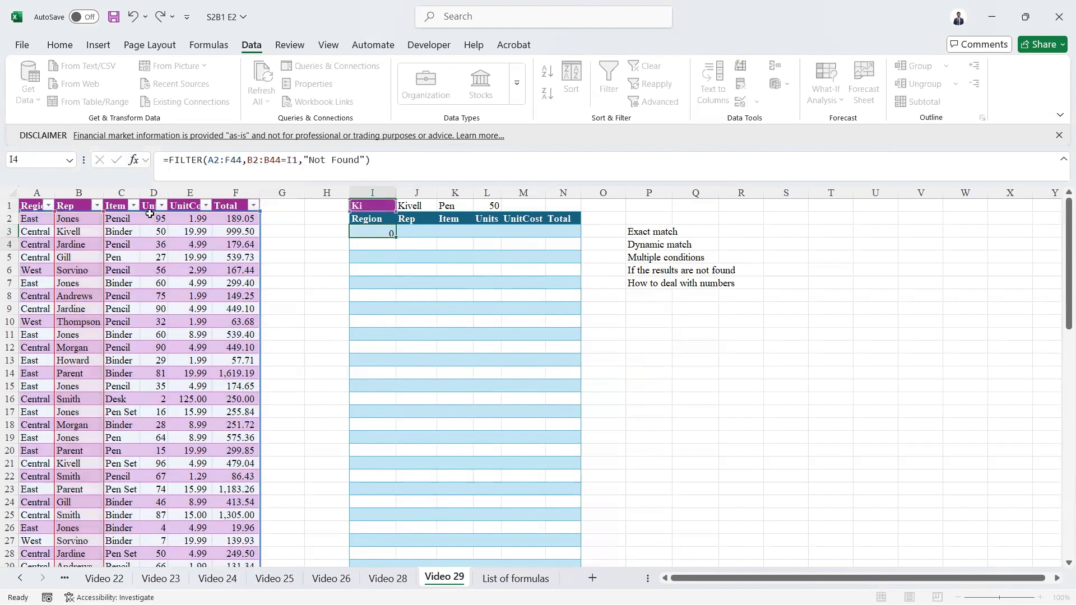
key(ctrl+Return)
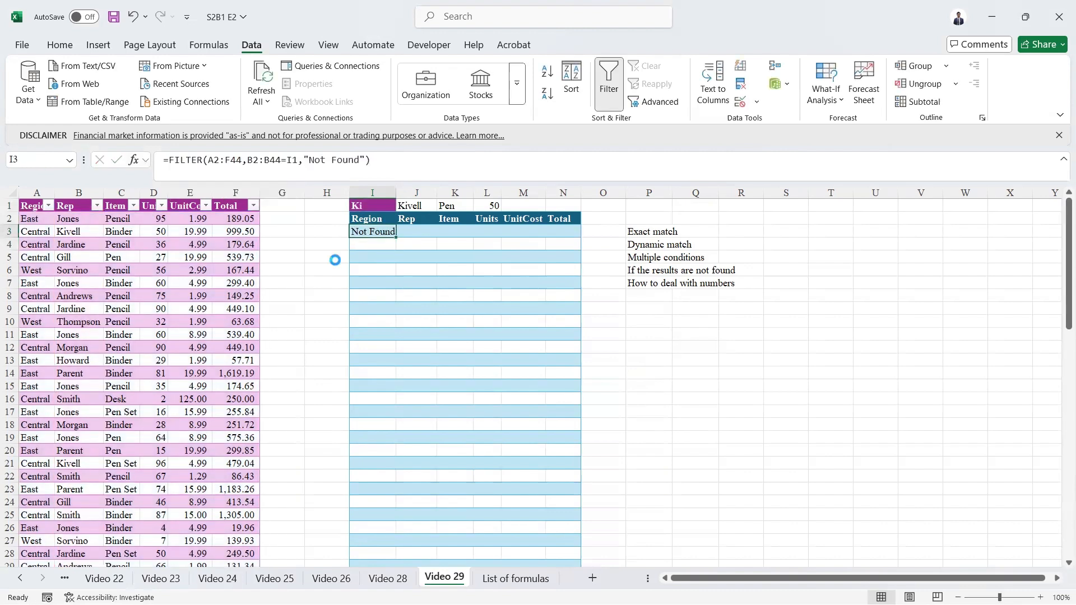
key(ctrl+z)
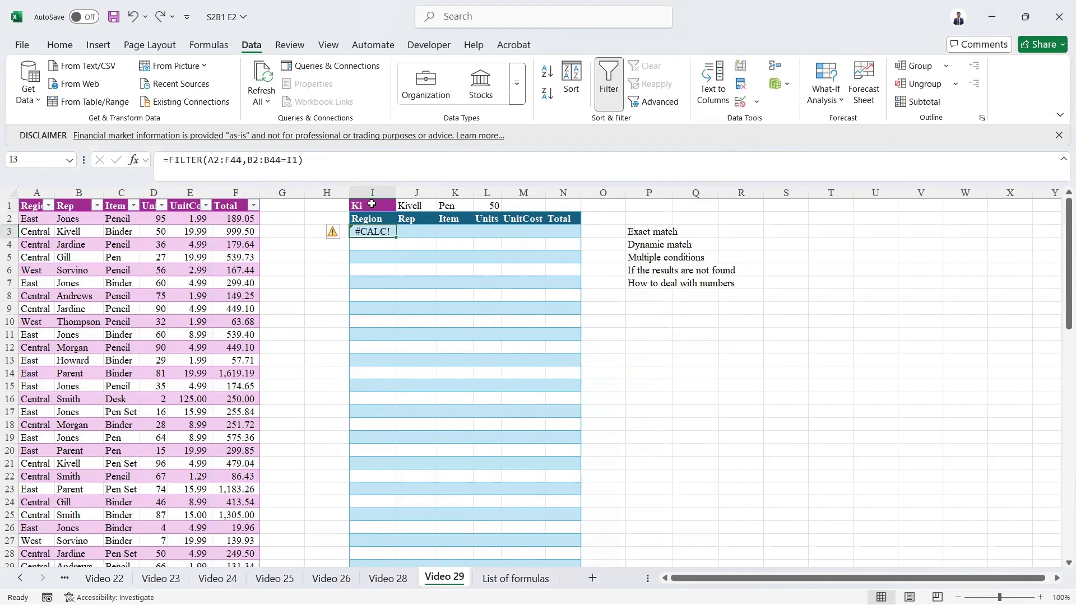
Try I1 alone as the include argument of the FILTER formula in I3 and restore the condition B2:B44=I1
drag(247, 160, 300, 162)
text(I1)
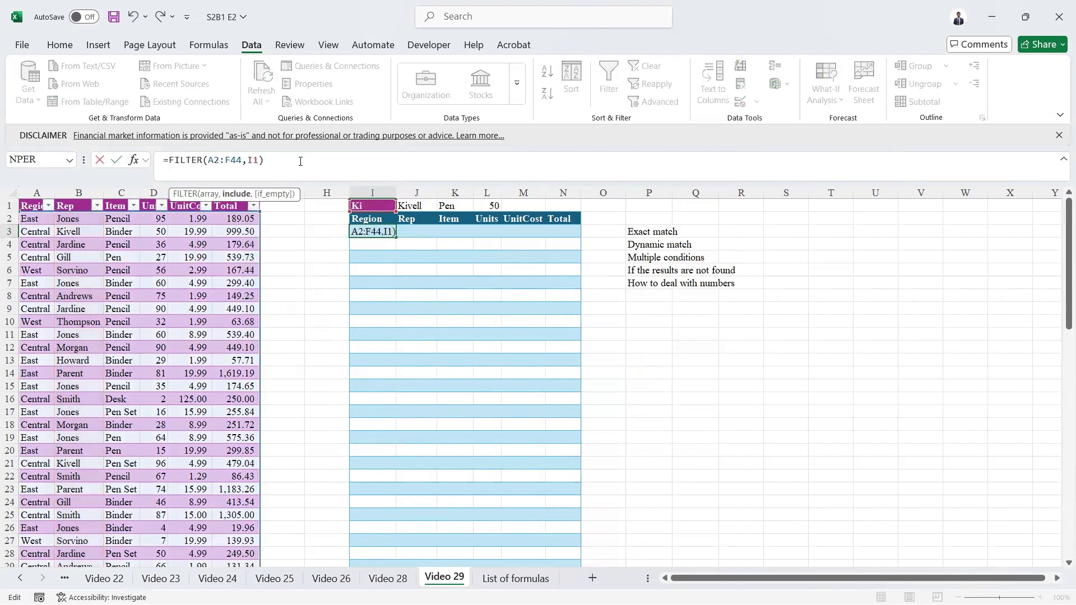
key(Return)
key(Up)
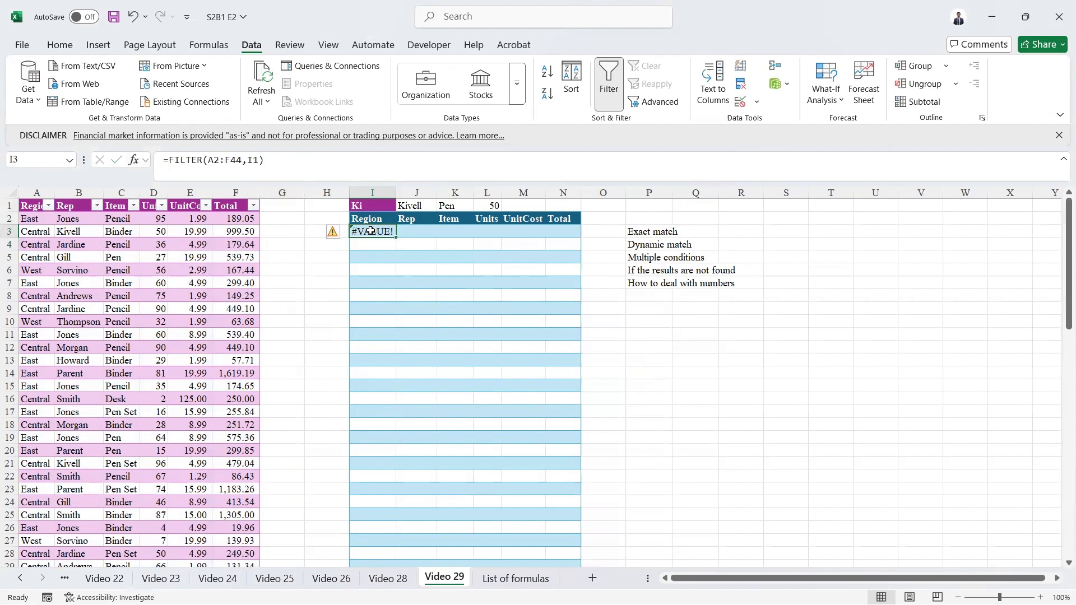
double_click(255, 161)
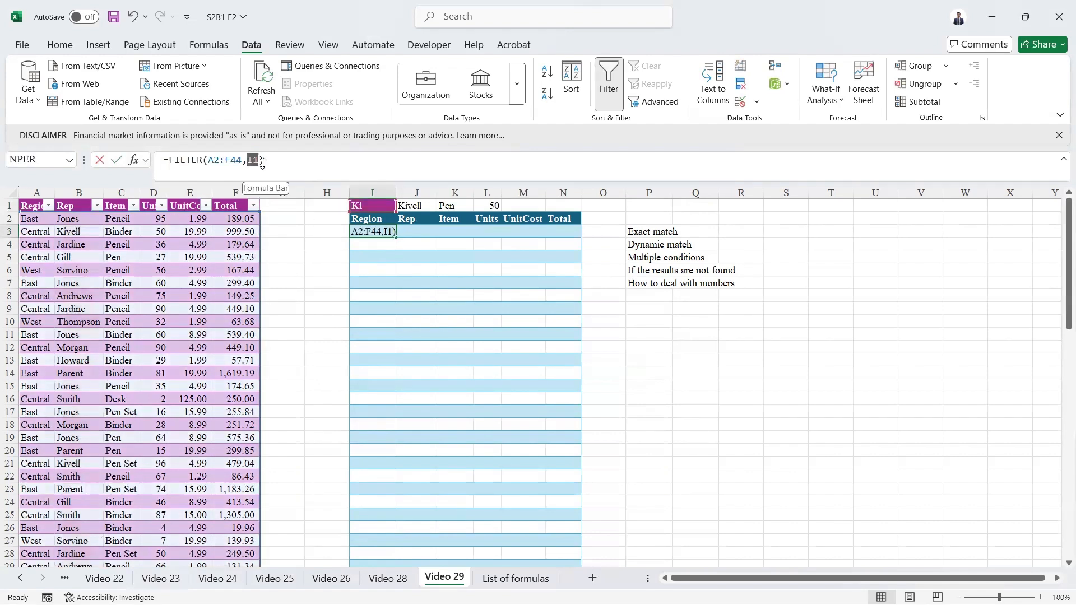
text(B2:B44=I1)
key(ctrl+Return)
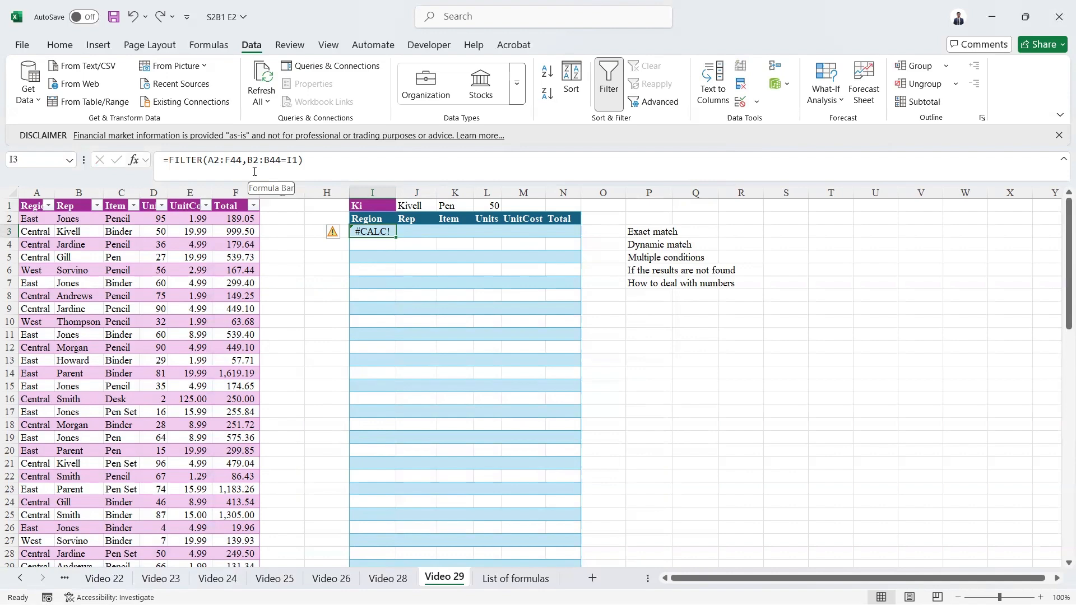
Add "Not available" as the if_empty argument of the FILTER formula in I3
click(300, 160)
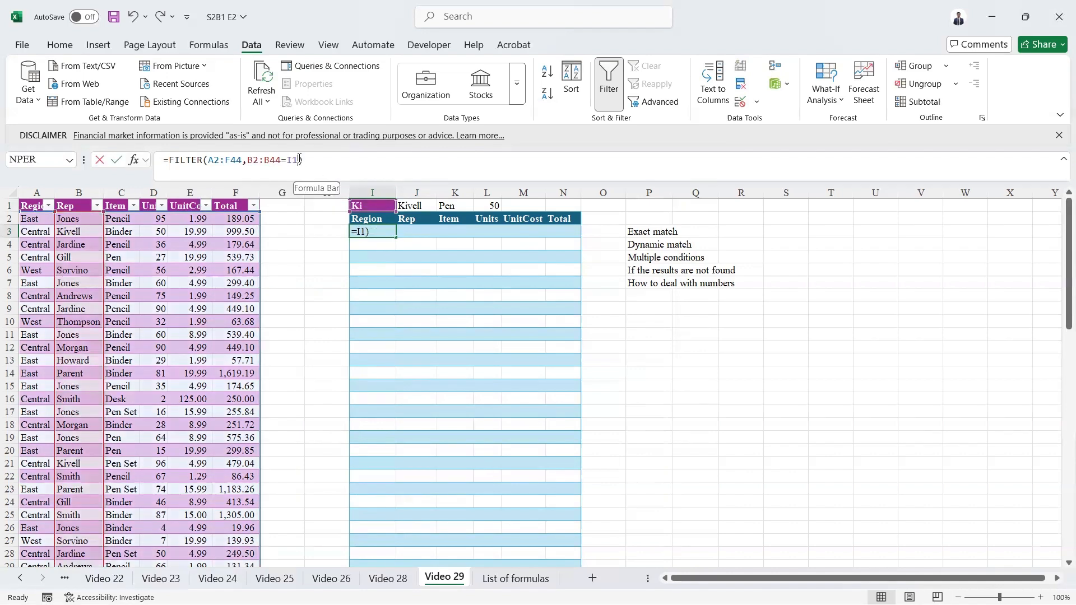
text(,"")Not available)
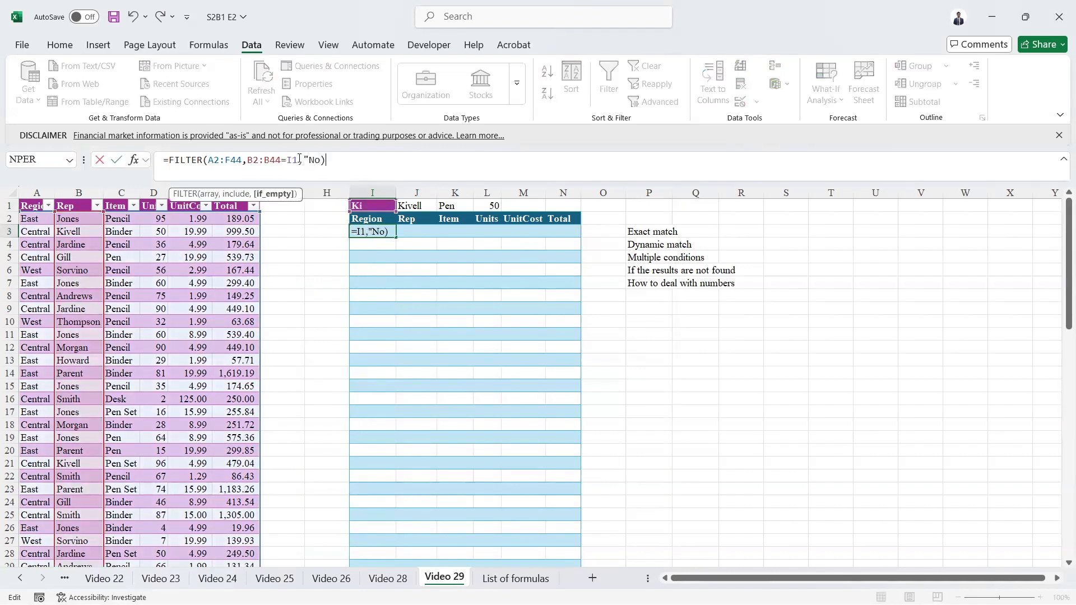
text(")
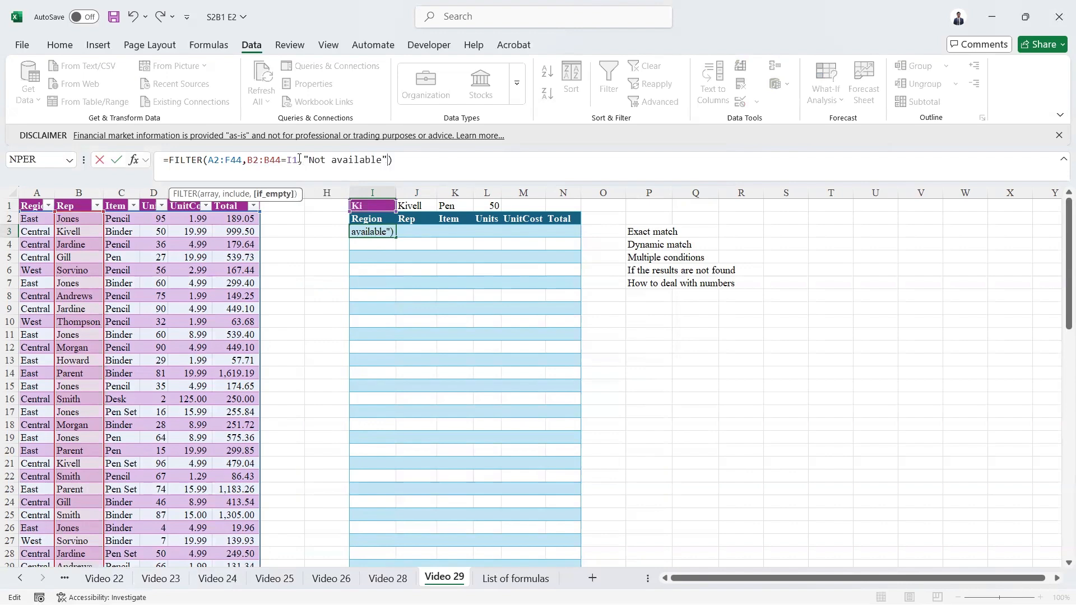
key(ctrl+Return)
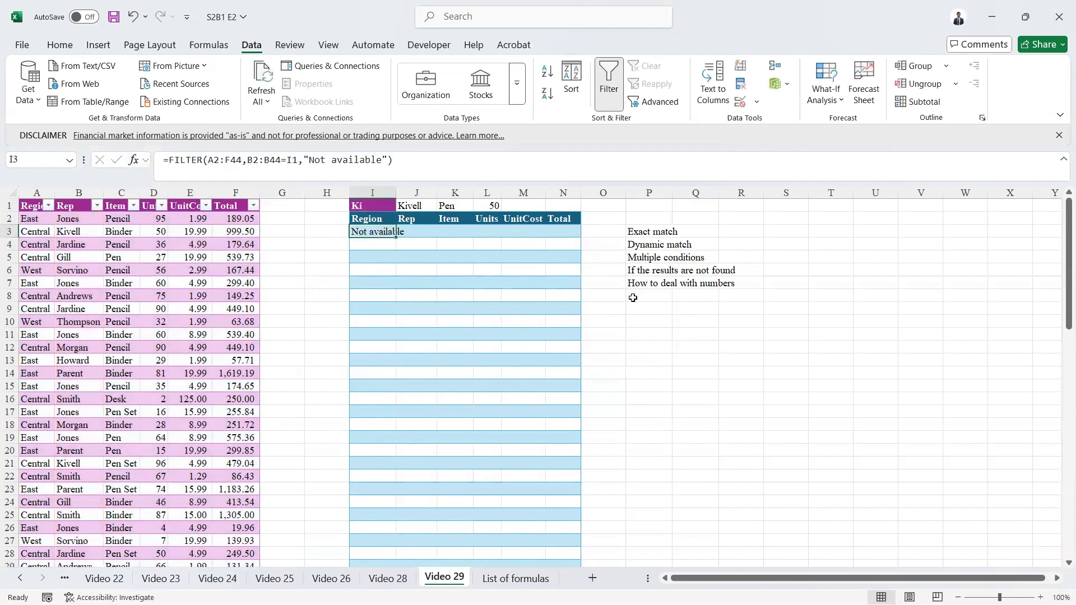
click(371, 206)
key(Left)
key(Left)
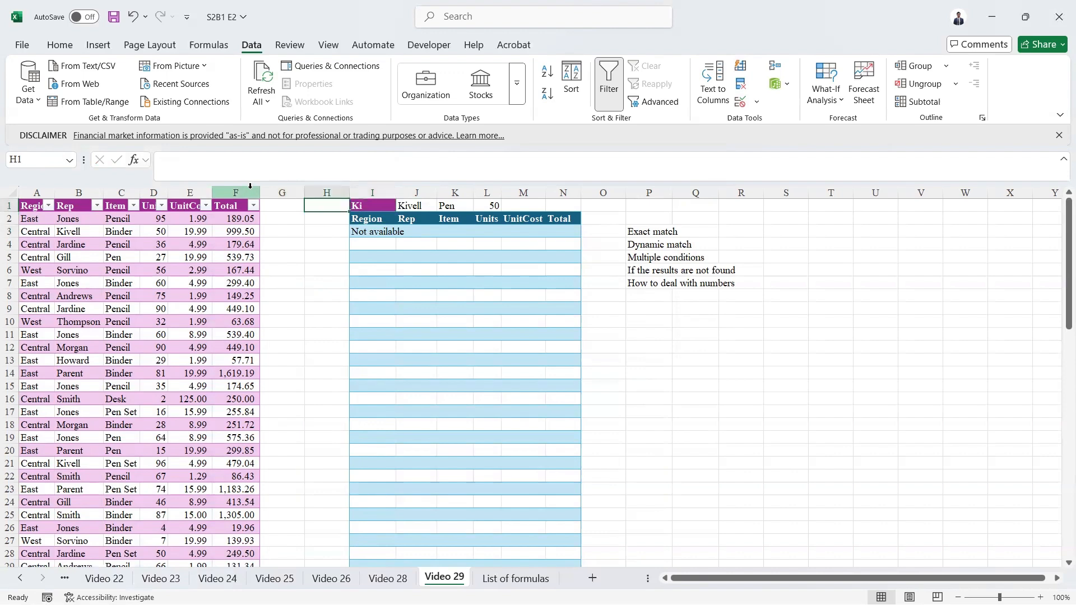
Replace the rep condition and if_empty argument of the FILTER formula in I3 with the item range C2:C44
click(384, 229)
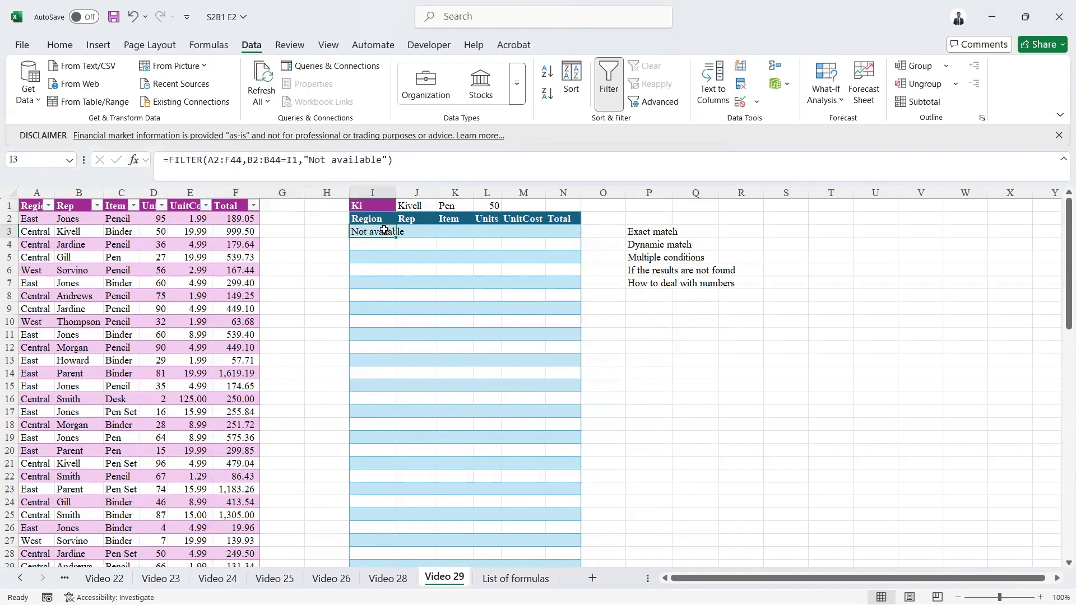
drag(247, 160, 394, 160)
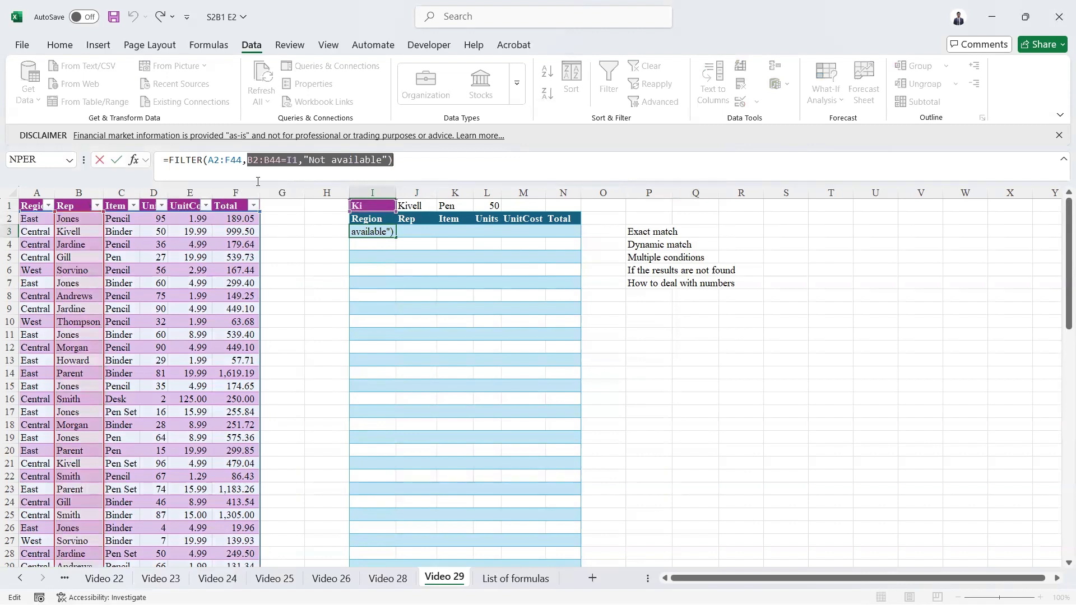
click(118, 219)
key(ctrl+shift+Down)
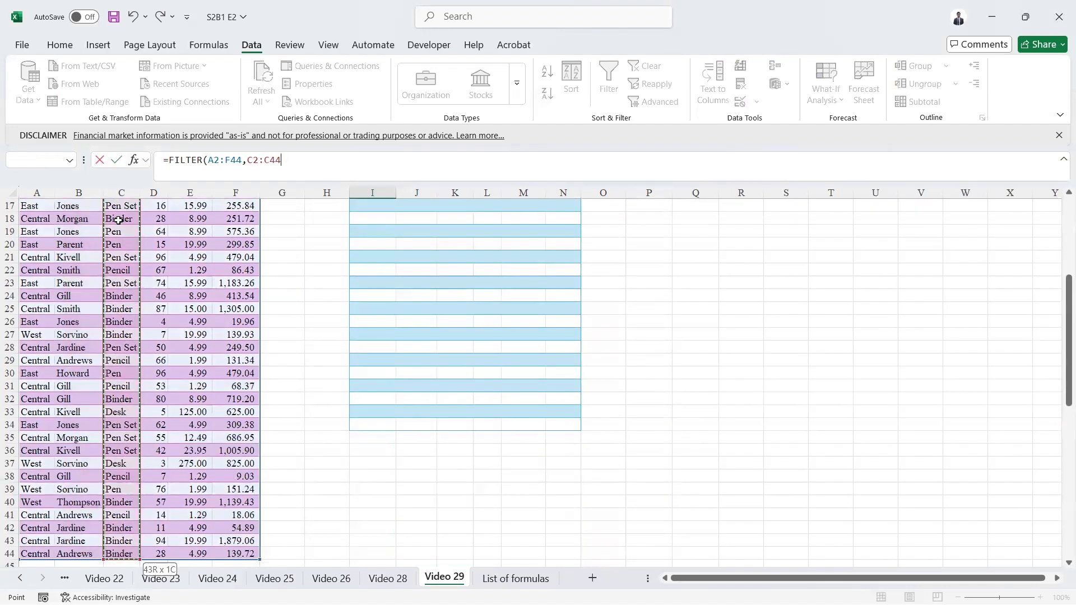
scroll(253, 207, up, 5)
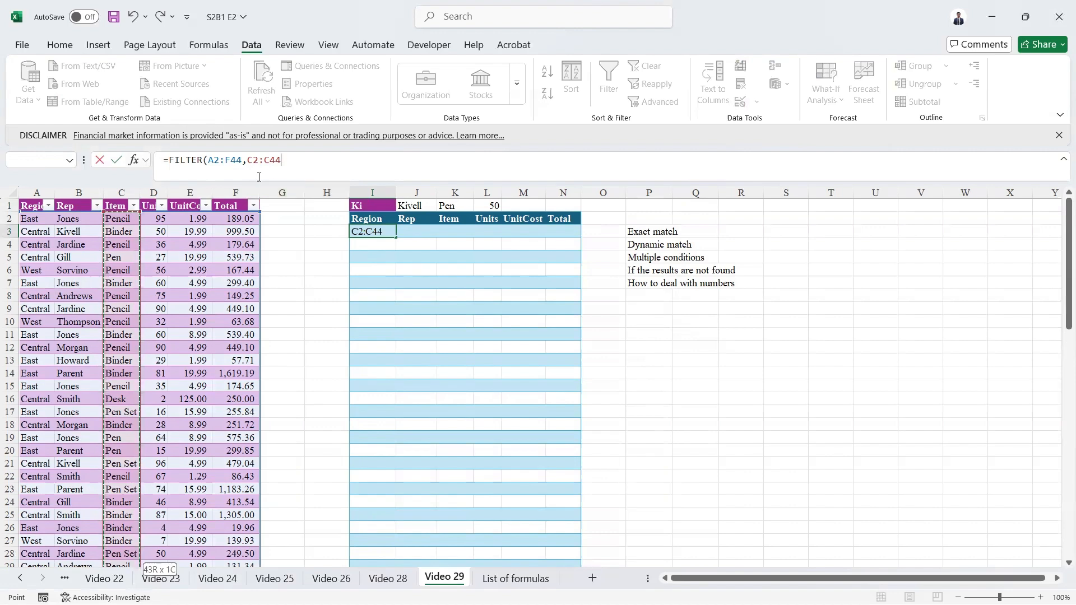
Wrap C2:C44 in a LEFT function that uses LEN(K1) as the number of characters
click(250, 160)
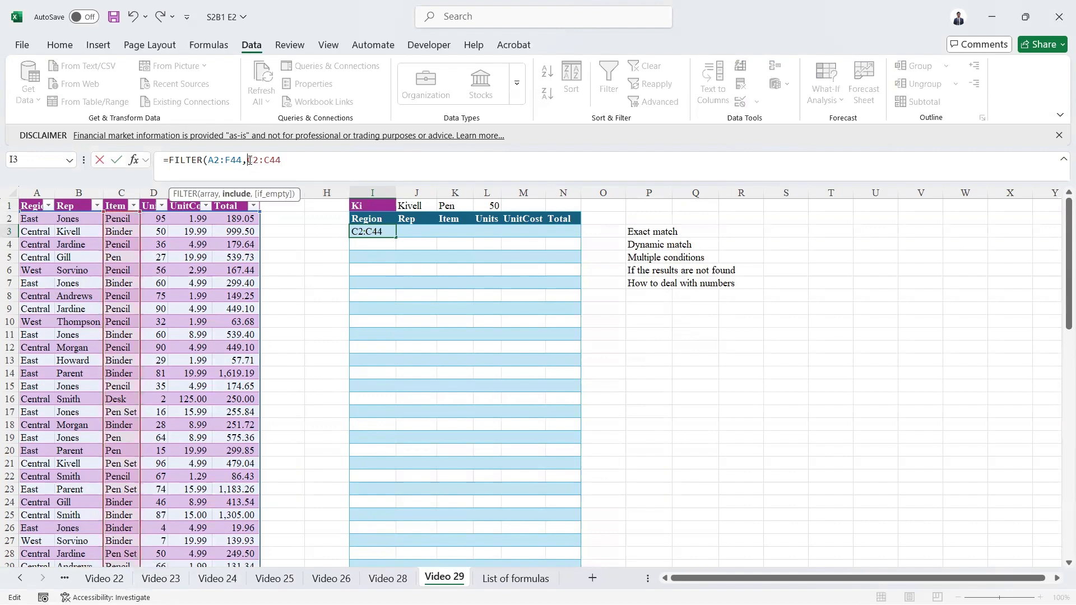
text(LEFT()
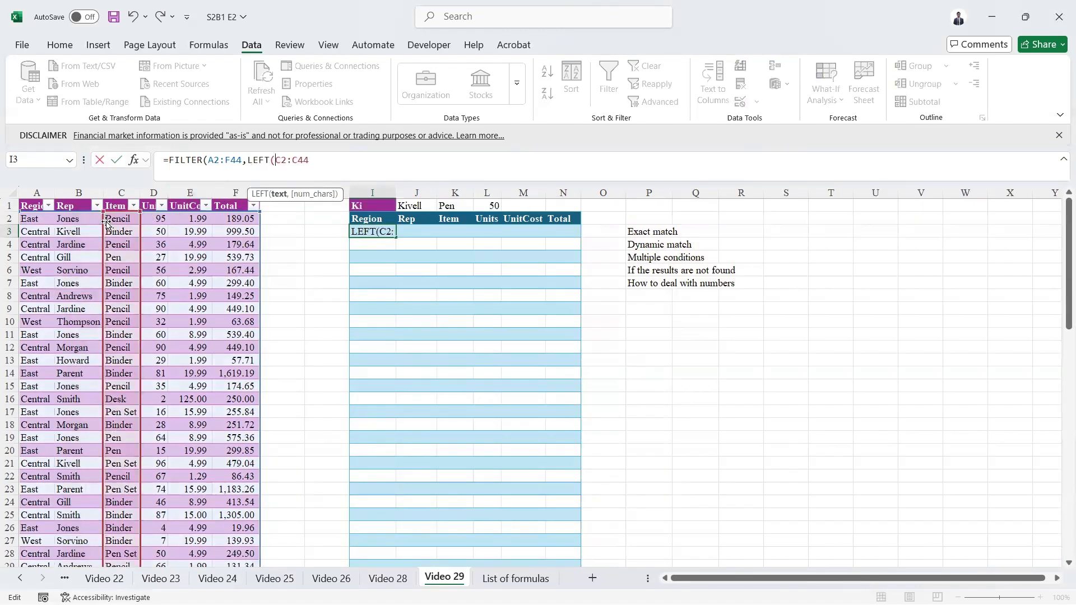
click(321, 155)
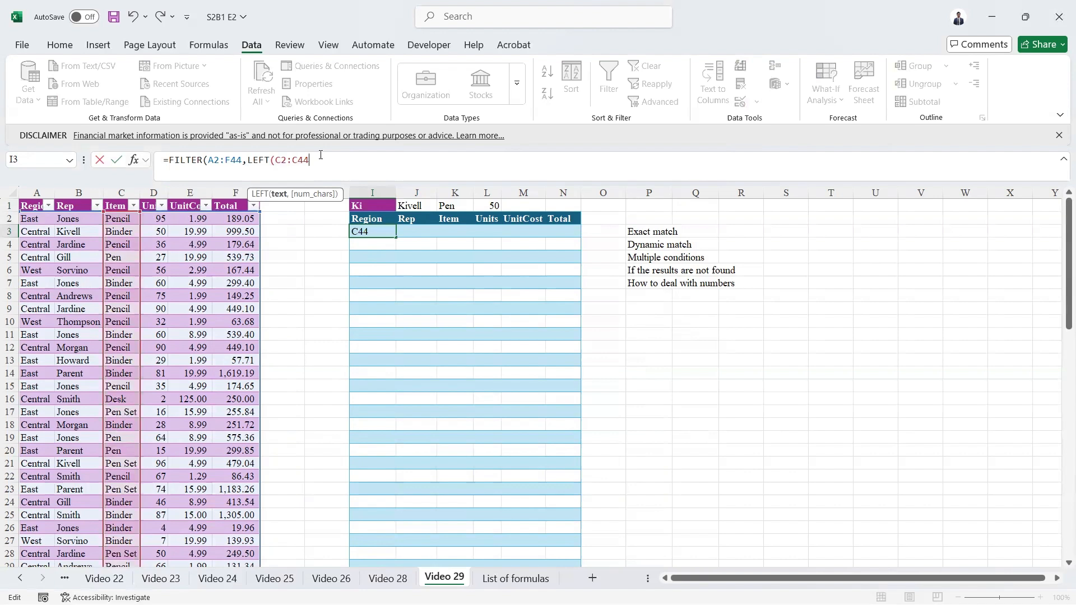
text(,len)
key(Tab)
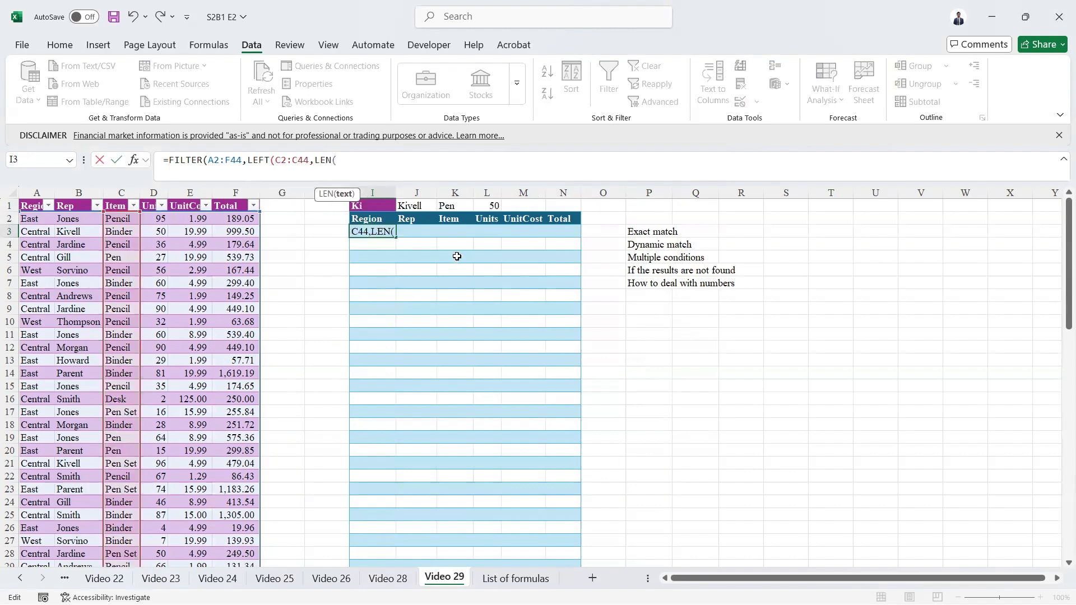
click(451, 205)
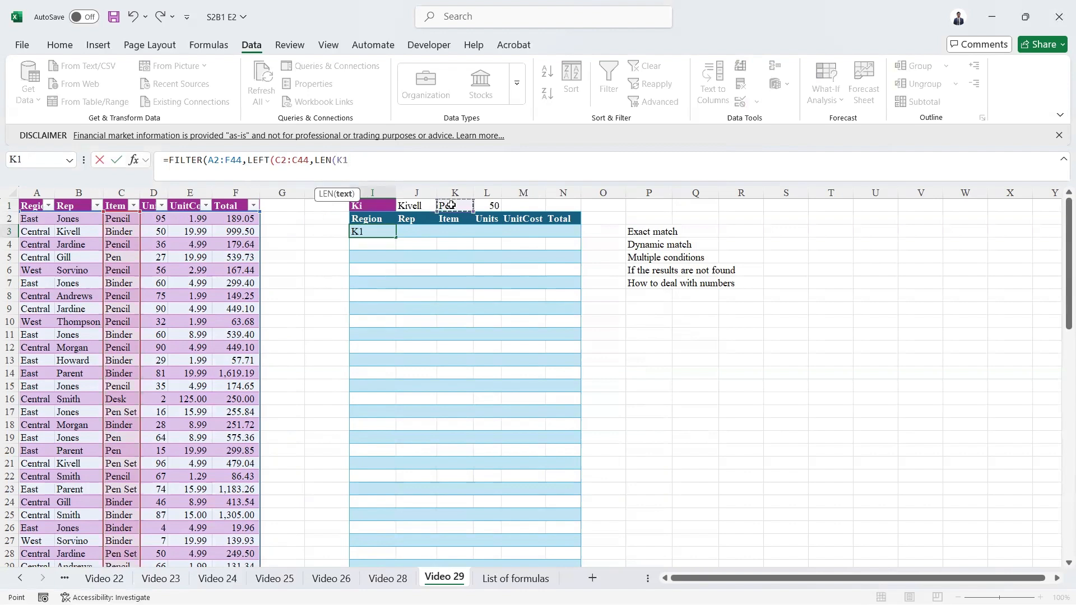
text())=)
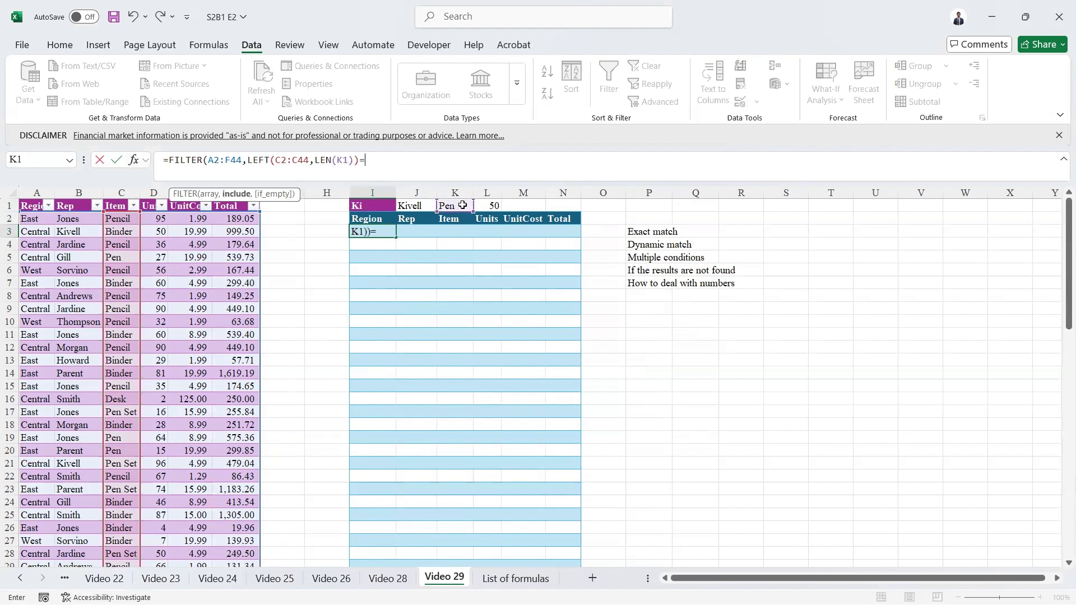
Complete the FILTER formula by matching the LEFT result to K1 and returning "Not available" when empty
click(460, 205)
text(,)
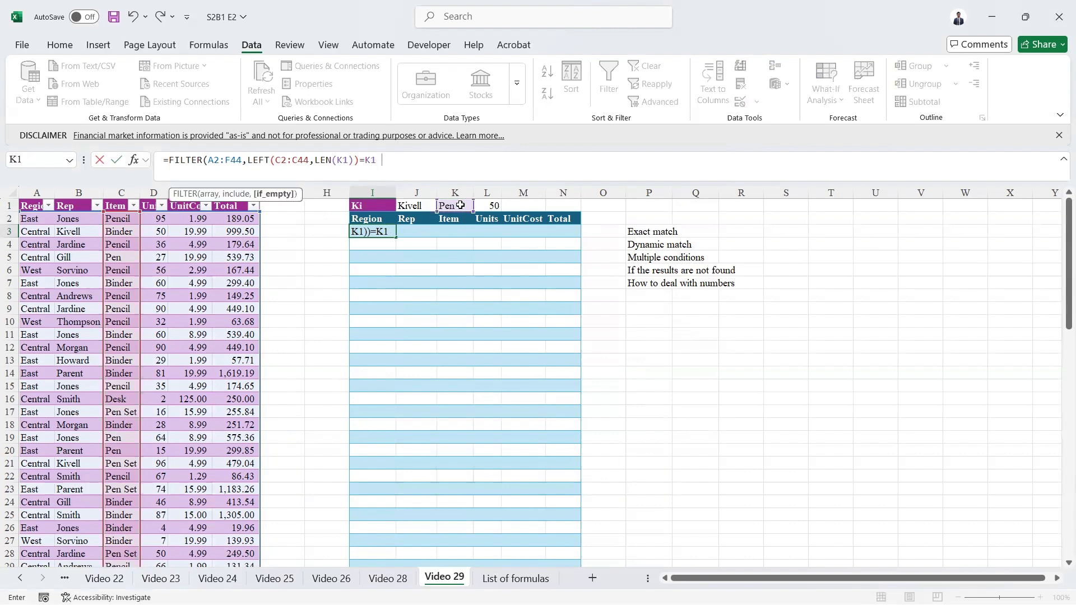
text("Not available"))
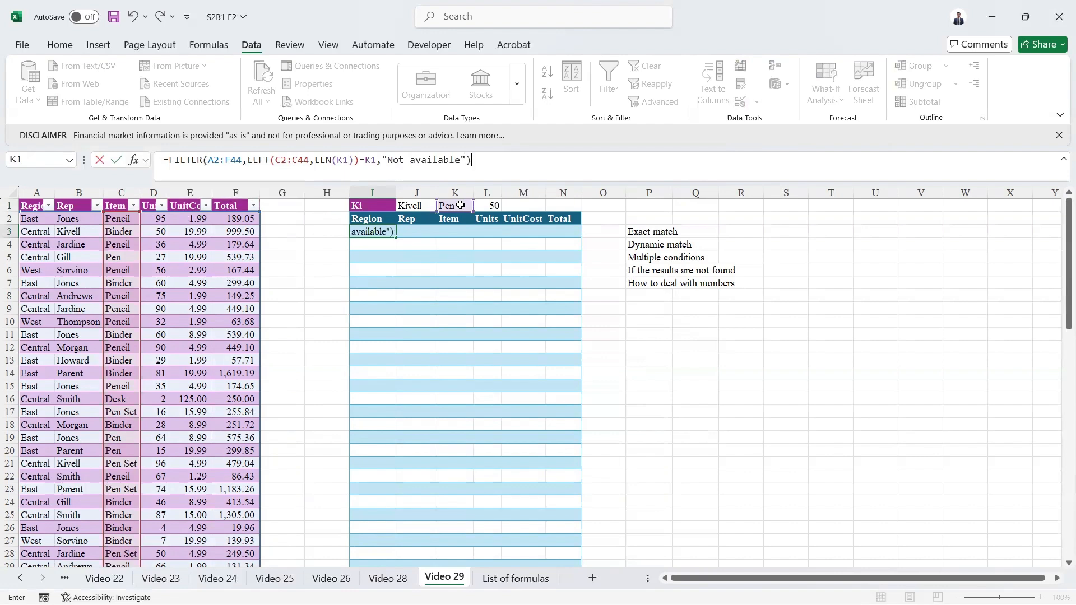
key(Return)
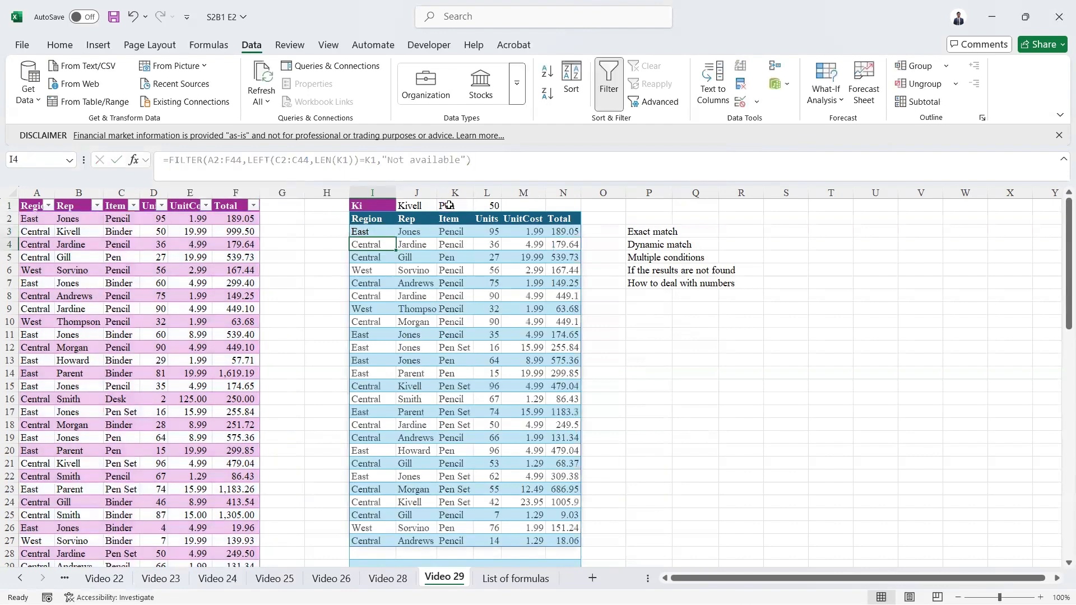
Try the partial item names Bin and D as the criterion in K1
key(Up)
click(459, 205)
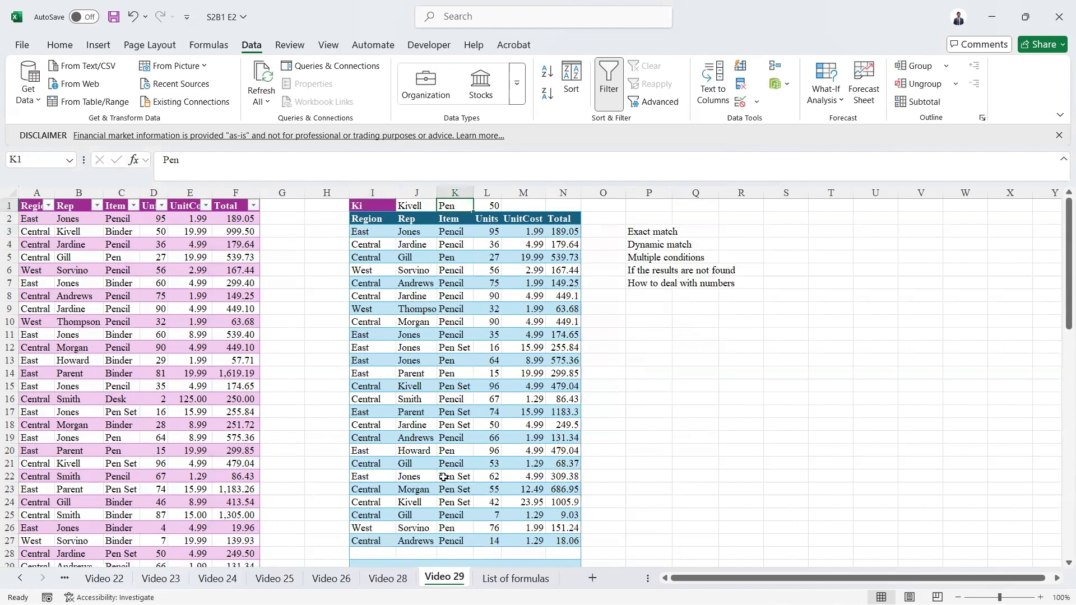
text(Binder)
key(Return)
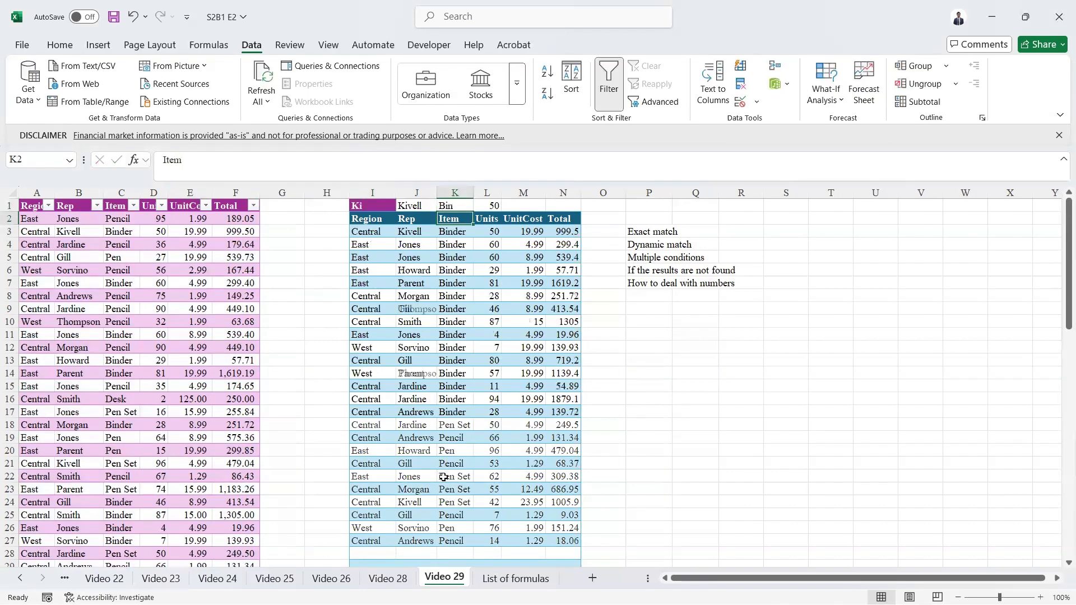
key(Up)
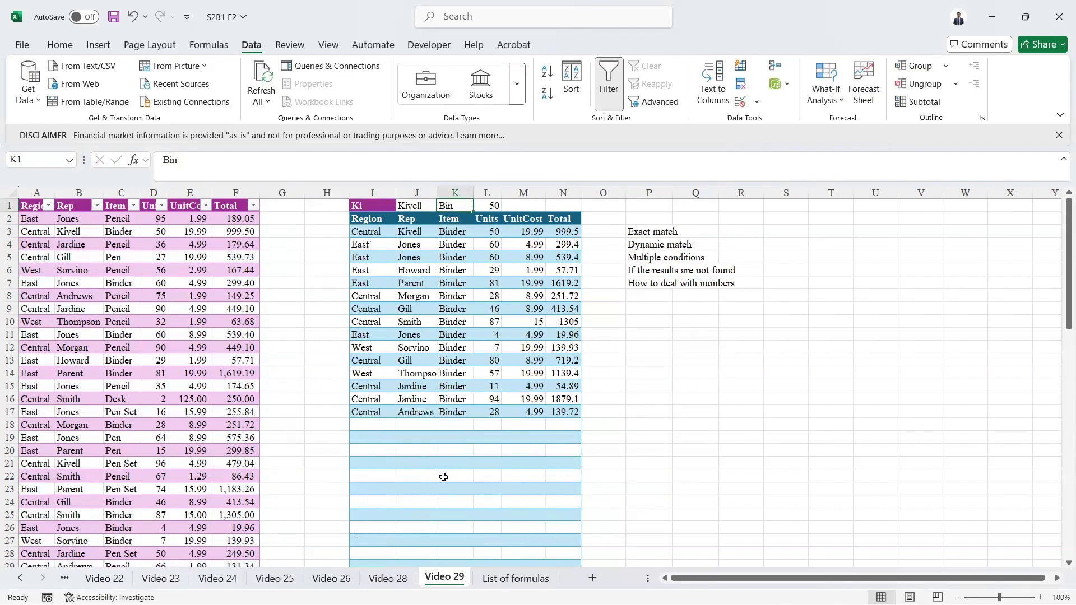
text(D)
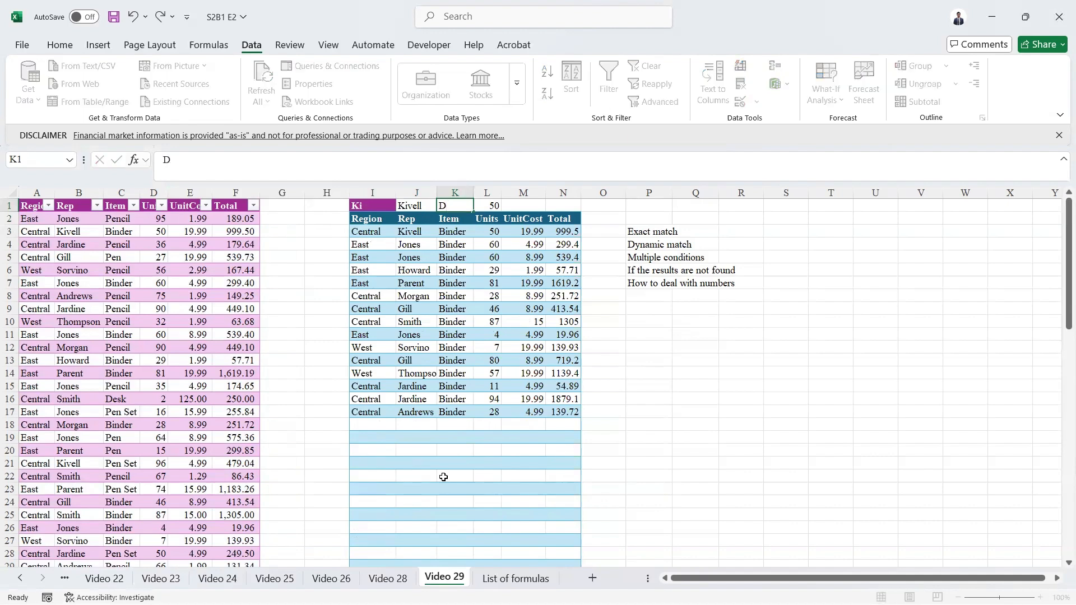
key(Return)
key(Up)
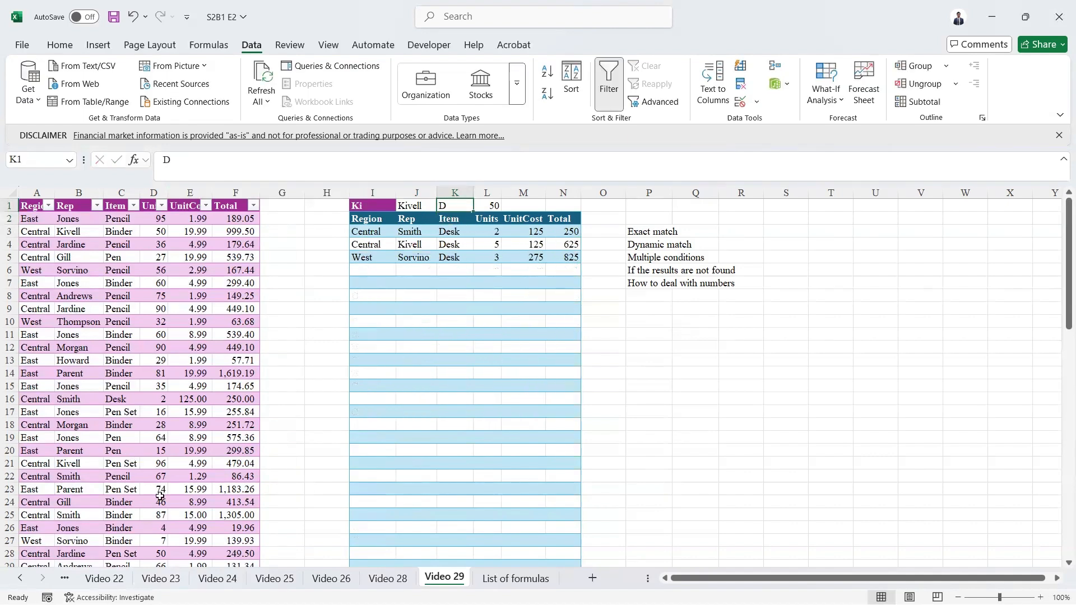
scroll(161, 445, down, 2)
scroll(161, 445, up, 3)
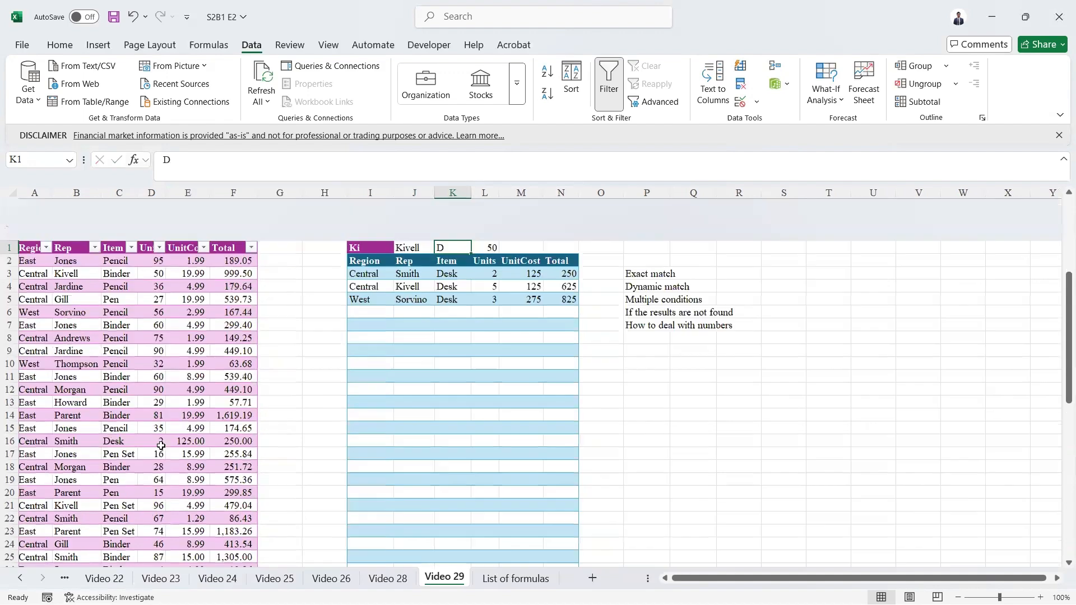
Set the item criterion in K1 to Pe and go through the filtered items in column K
text(Pe)
key(Return)
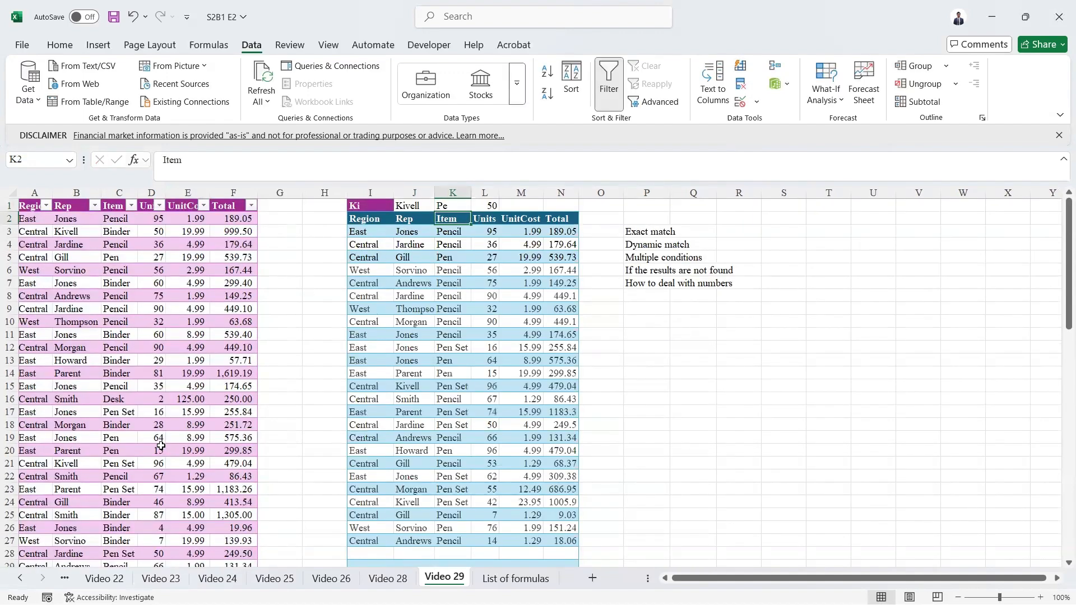
key(Down)
key(Down)
key(Down)
key(Down)
key(Down)
key(Down)
key(Down)
key(Down)
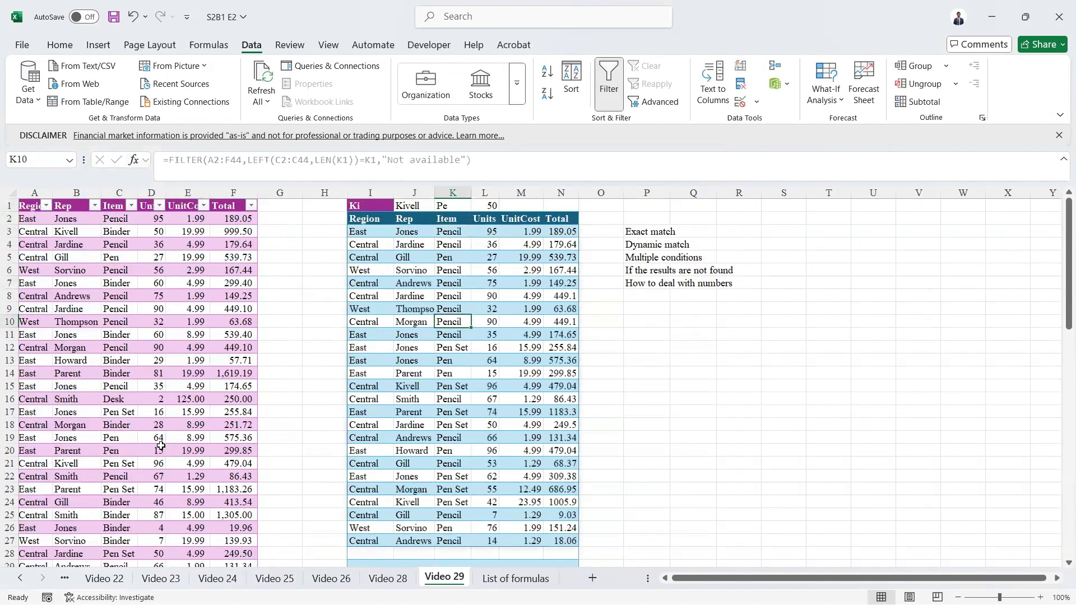
key(Up)
key(Up)
key(Up)
key(Up)
key(Up)
key(Up)
key(Up)
key(Up)
key(Up)
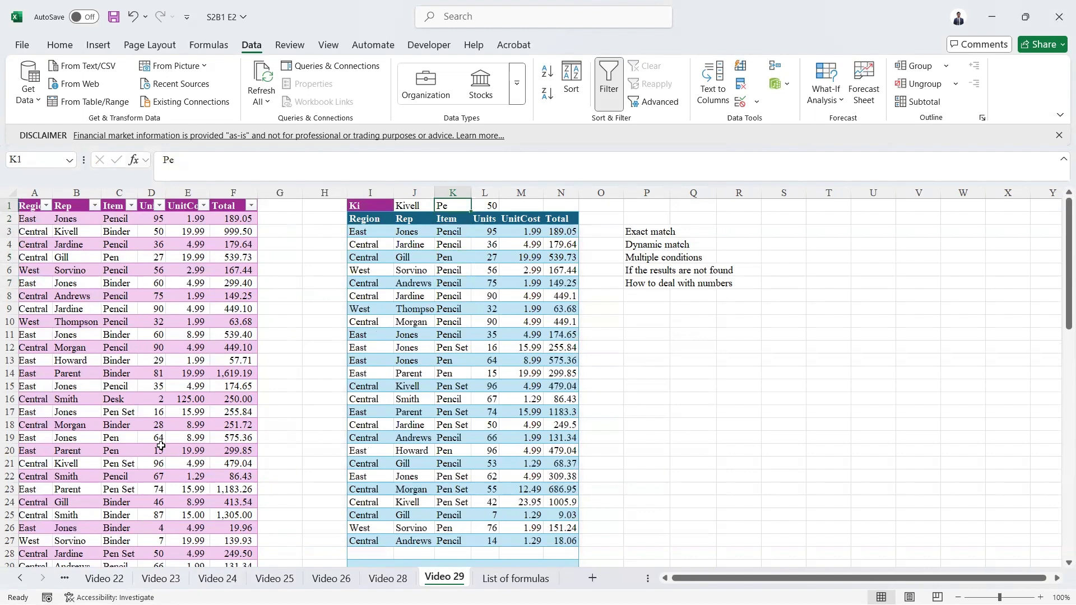
Try Set as the item criterion in K1 and check it against the Pen Set entry in C17 and the formula in I3
text(Set)
key(Return)
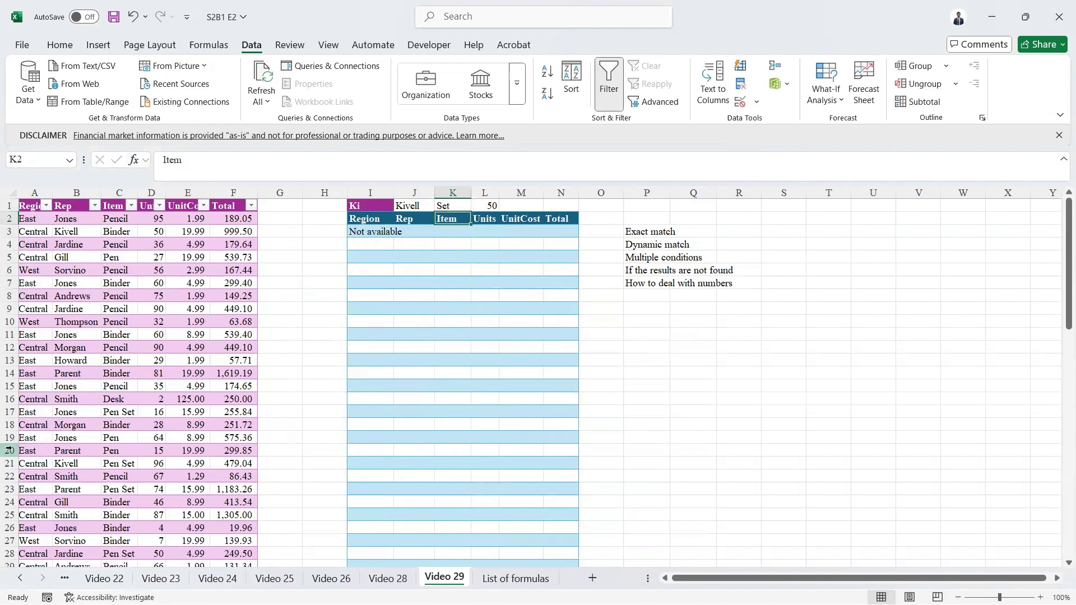
click(120, 412)
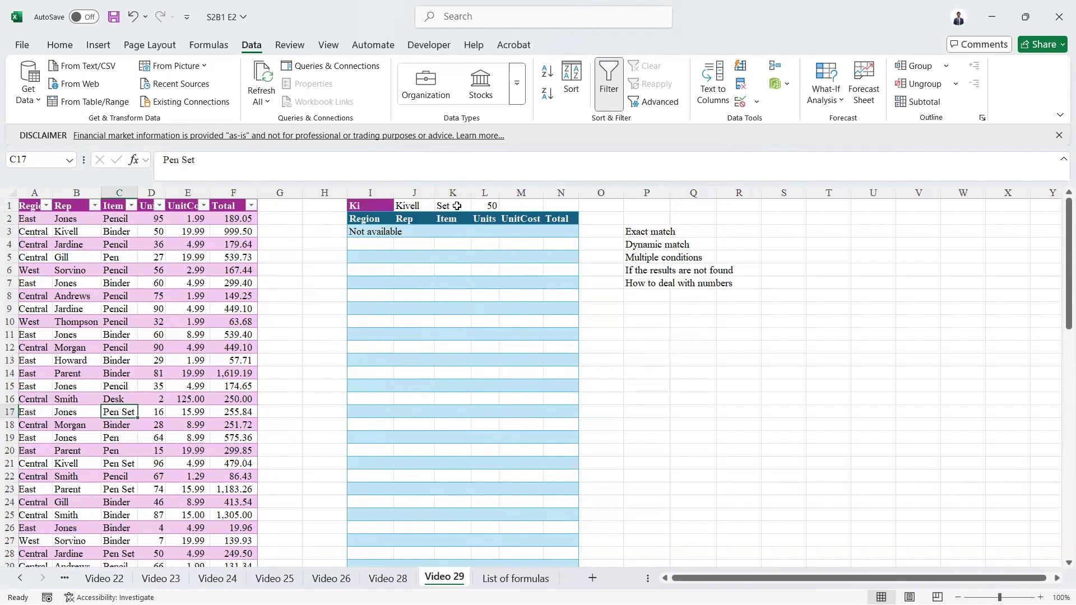
click(374, 234)
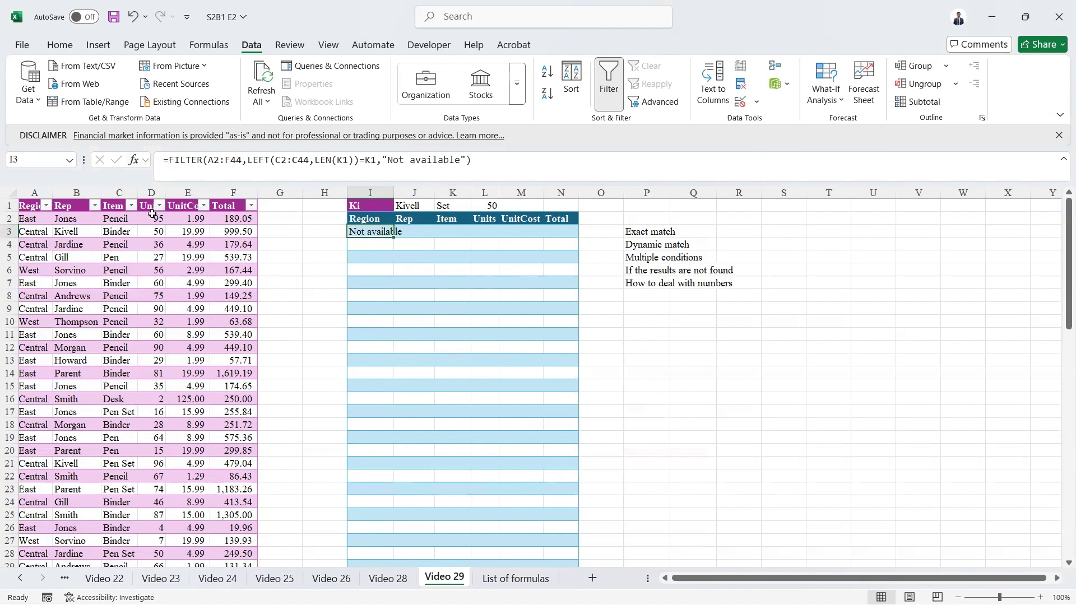
click(117, 192)
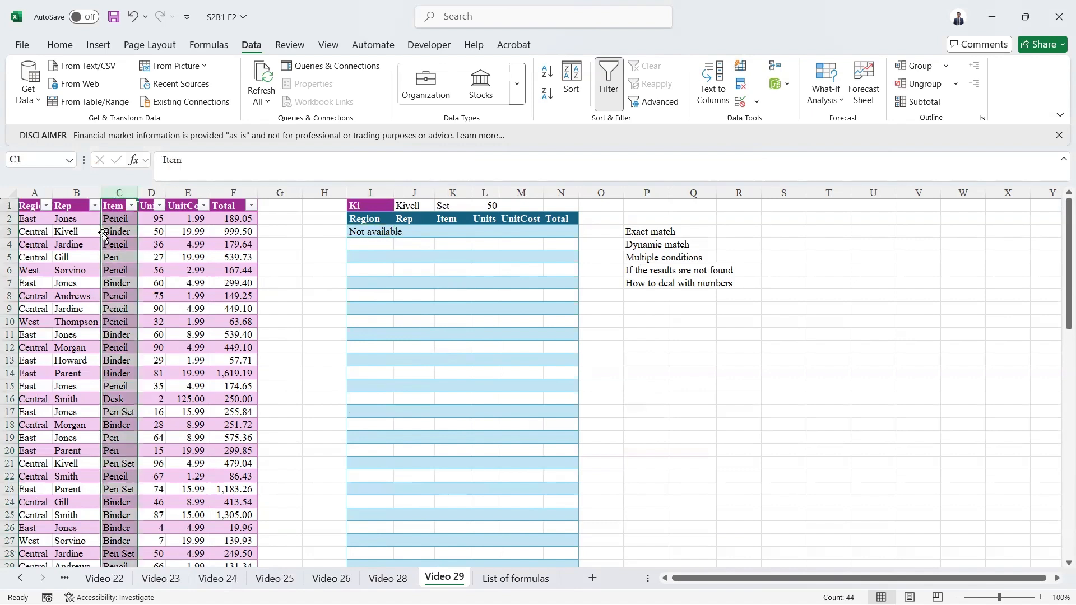
Try Pen and A as the item criterion in K1
click(456, 206)
text(Pen)
key(Return)
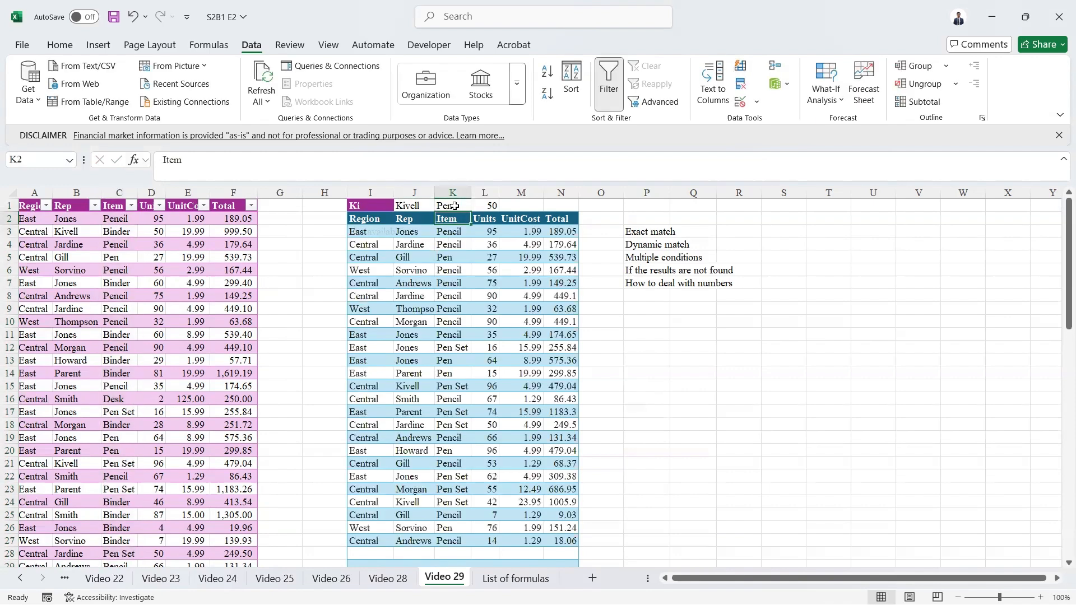
click(456, 206)
text(A)
key(Return)
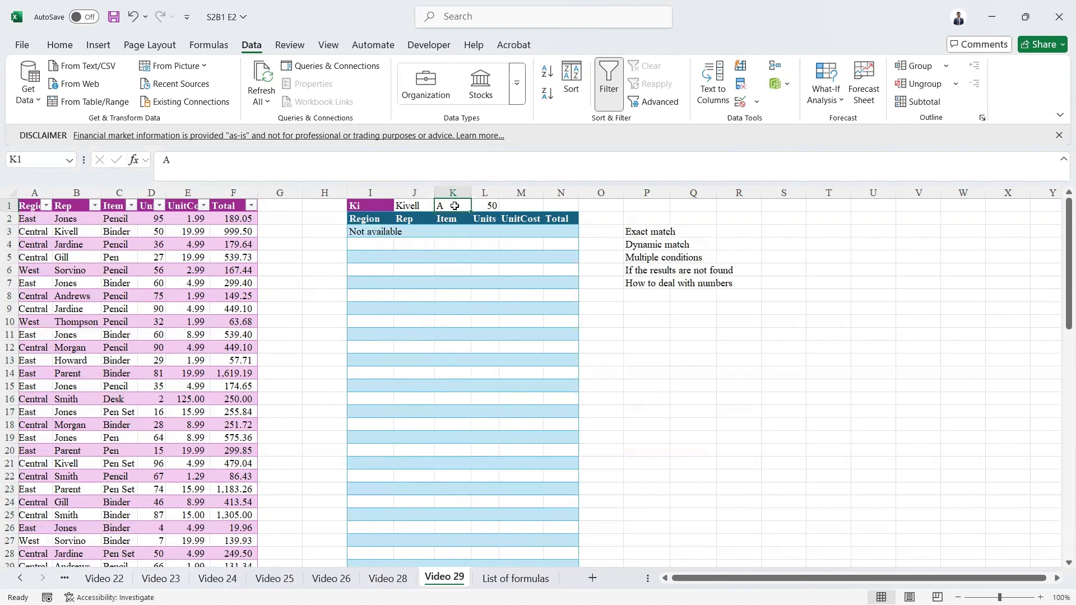
Set the item criterion in K1 to B
click(456, 206)
text(B)
key(Return)
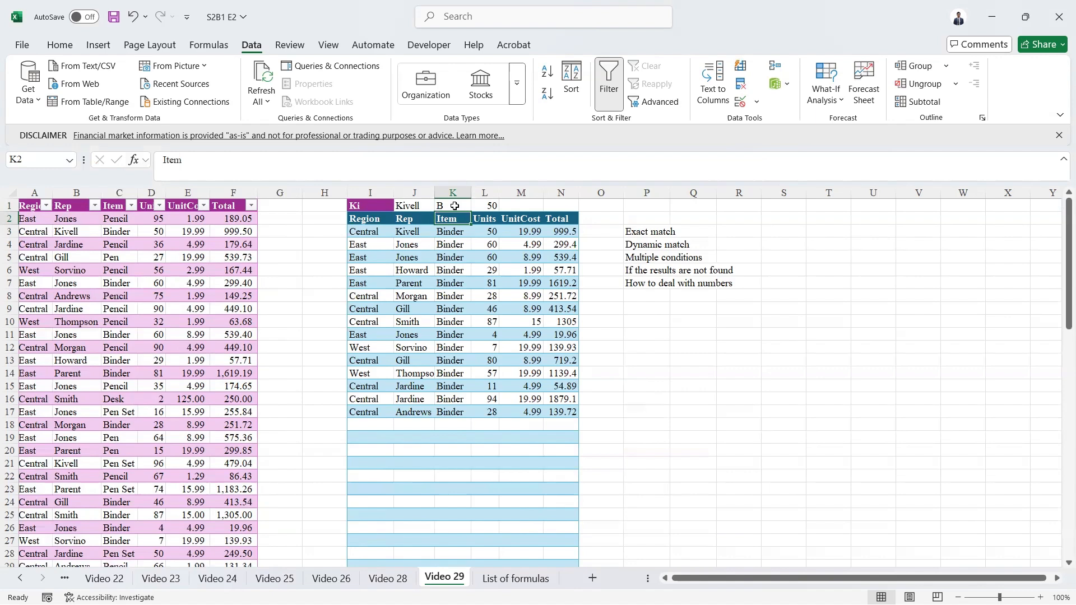
Replace the LEFT/LEN condition in I3's FILTER formula with the bracketed rep condition (B2:B44=J1) followed by a multiplication sign
key(Up)
key(Down)
key(Down)
key(Left)
key(Left)
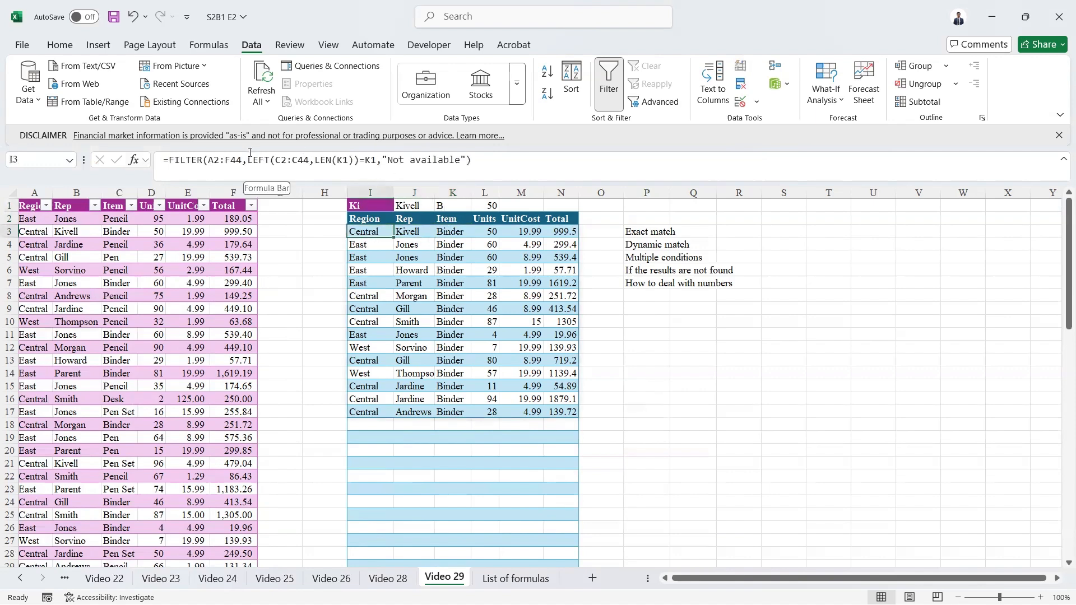
drag(247, 160, 824, 228)
key(BackSpace)
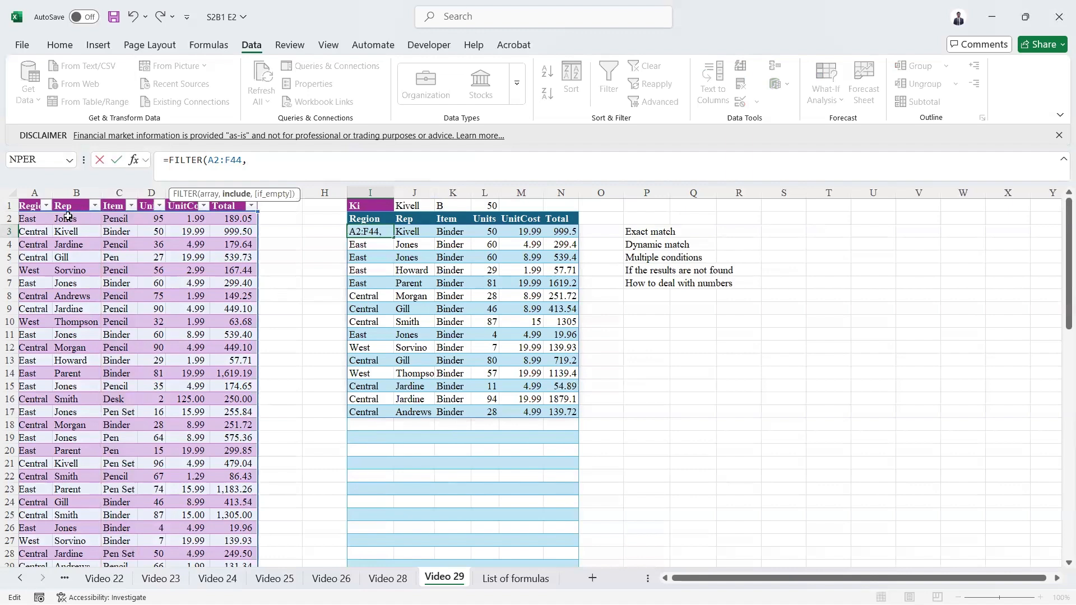
drag(67, 219, 67, 217)
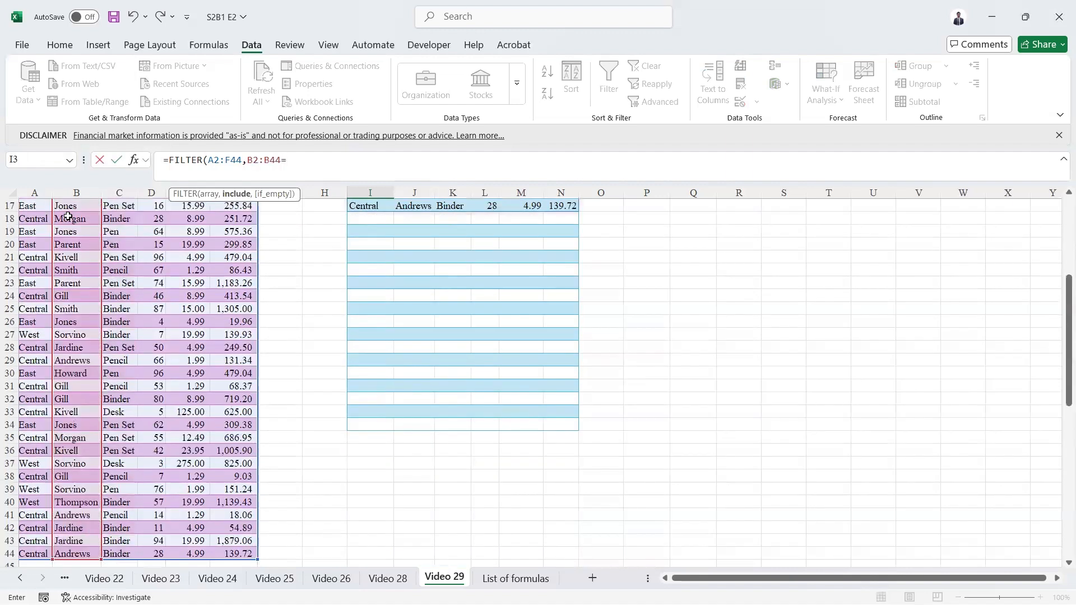
text(=)
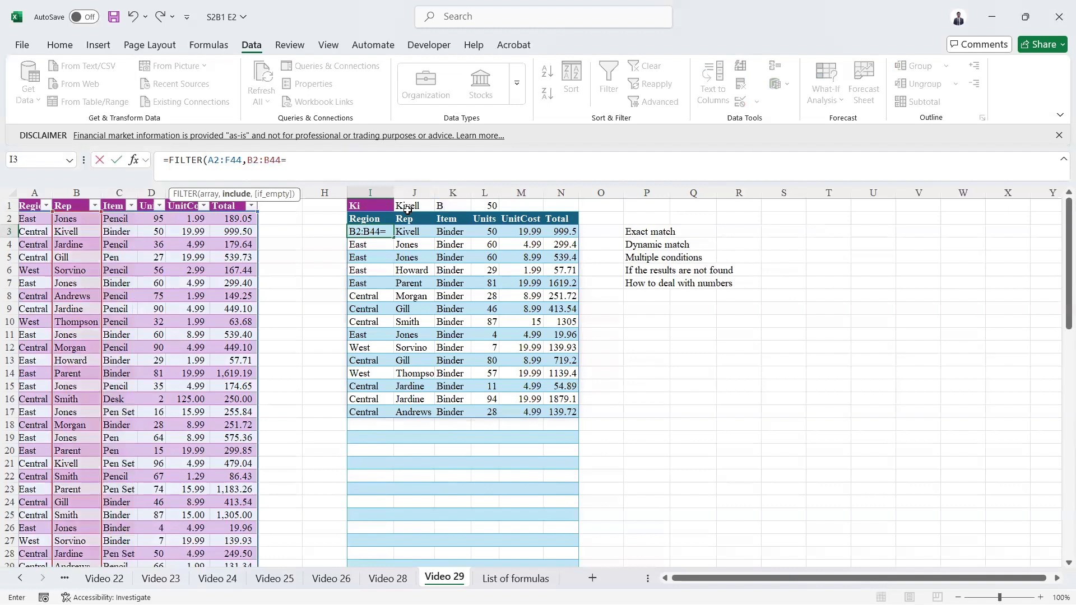
click(406, 206)
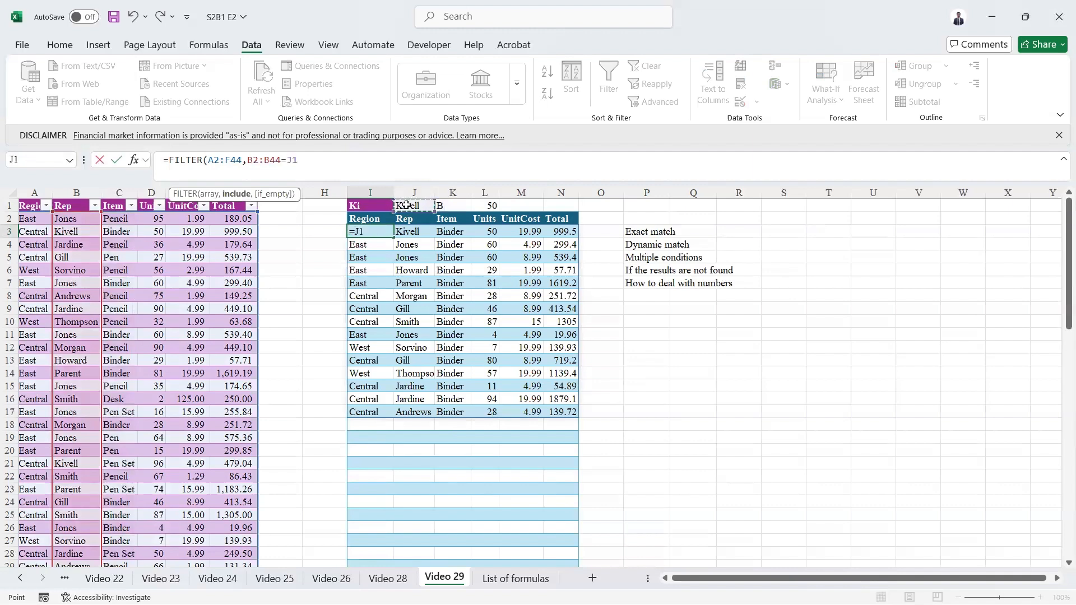
text()*)
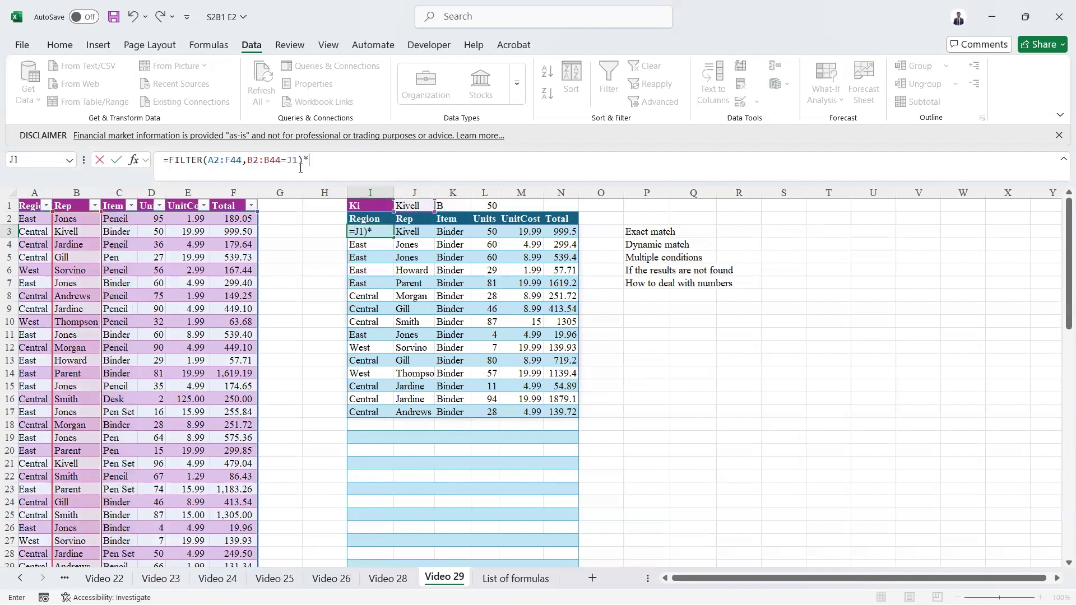
click(245, 154)
text(()
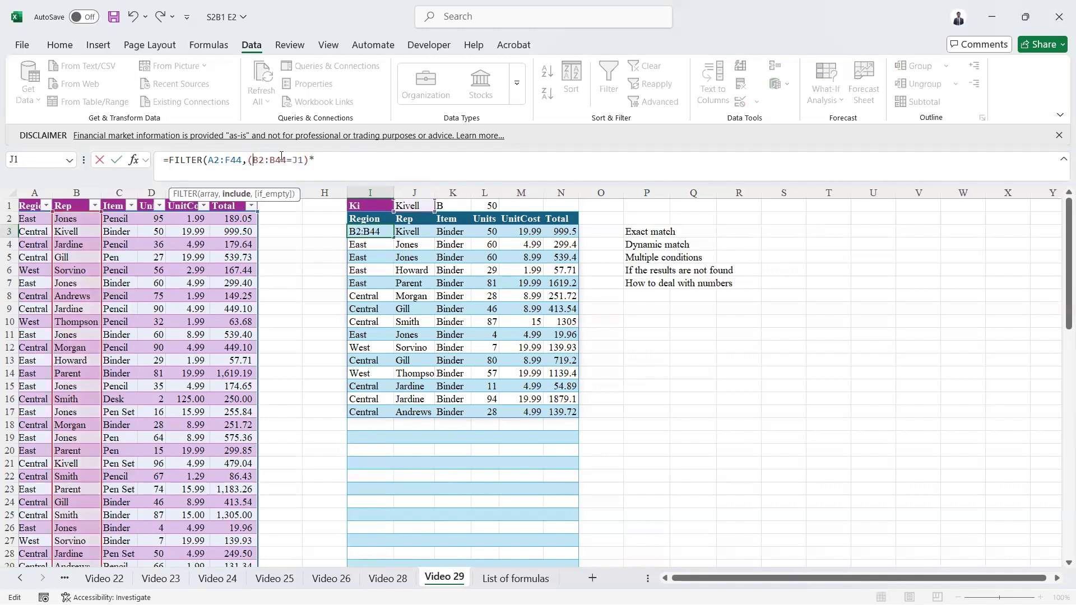
Add the bracketed item condition (C2:C44=K1) as the second factor in I3's FILTER formula and enter it
click(113, 219)
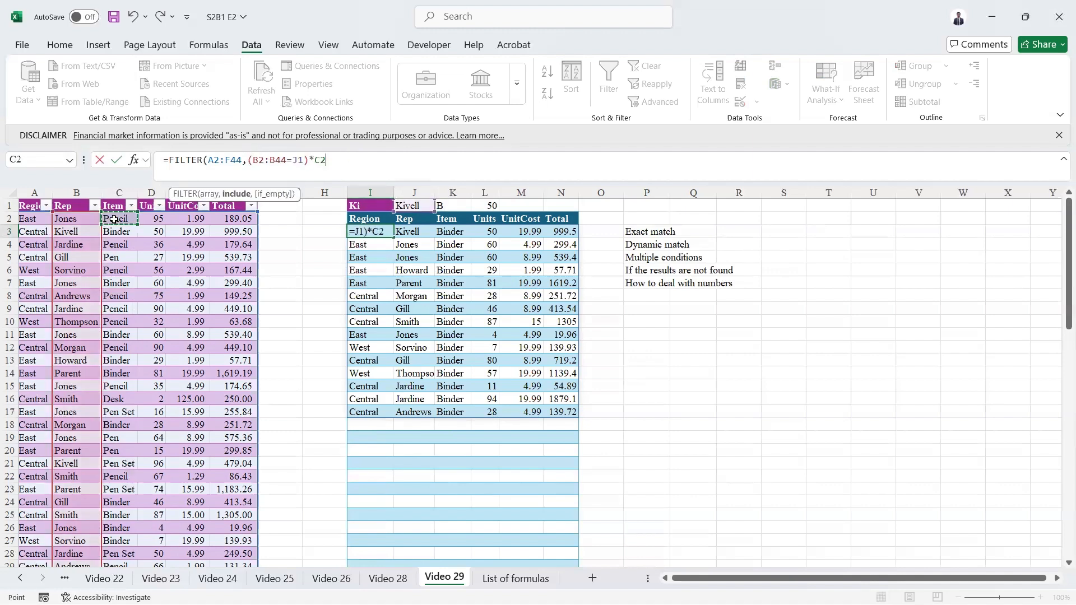
key(ctrl+shift+Down)
text(=)
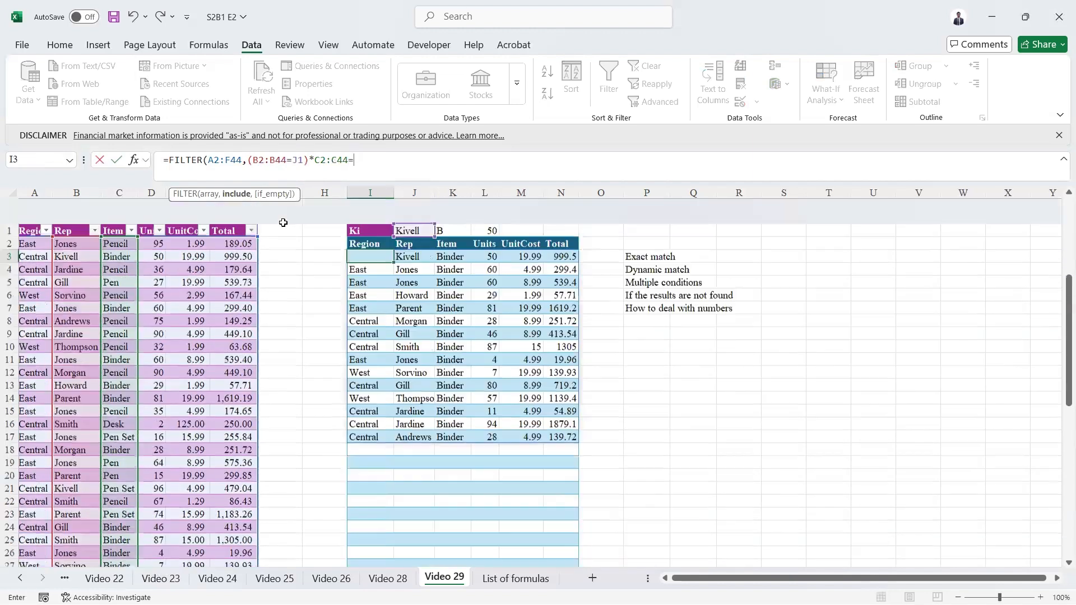
click(454, 204)
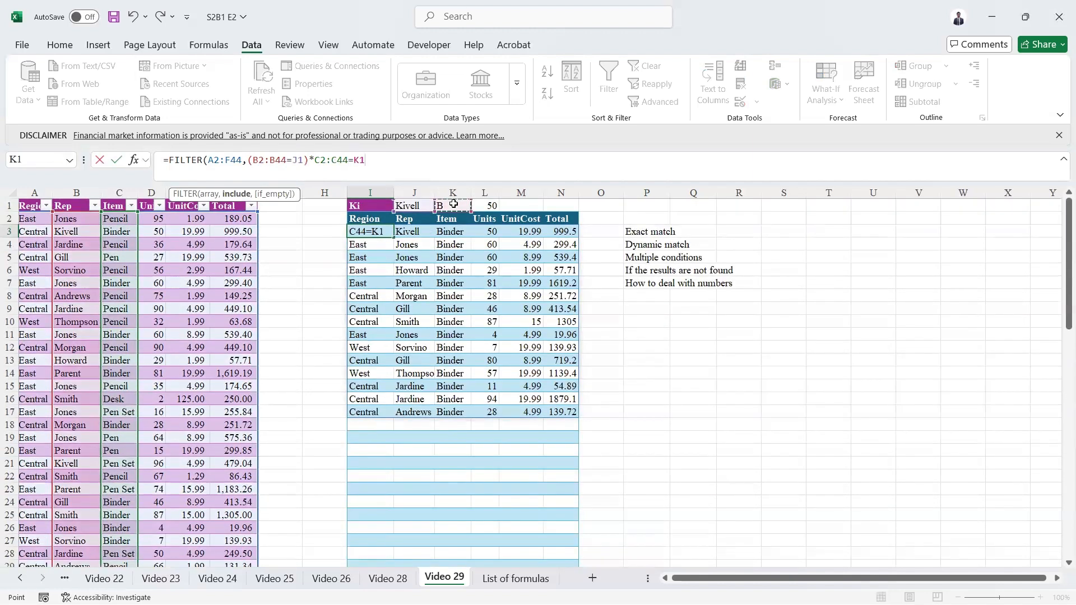
text())
click(317, 162)
text(()
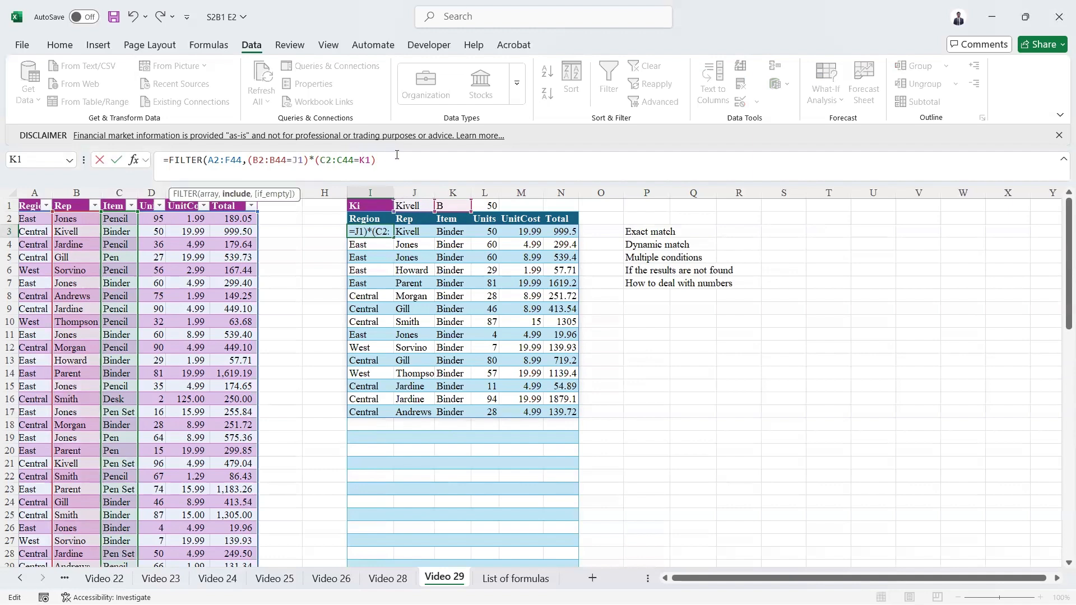
click(397, 155)
key(ctrl+Return)
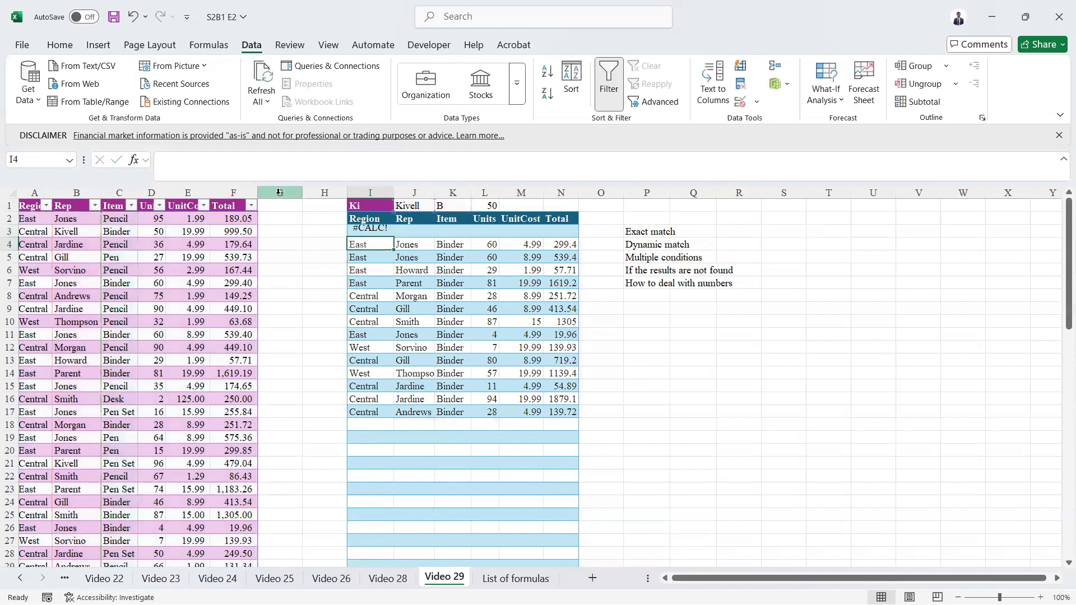
Set the item criterion in K1 to Pen
key(Up)
key(Up)
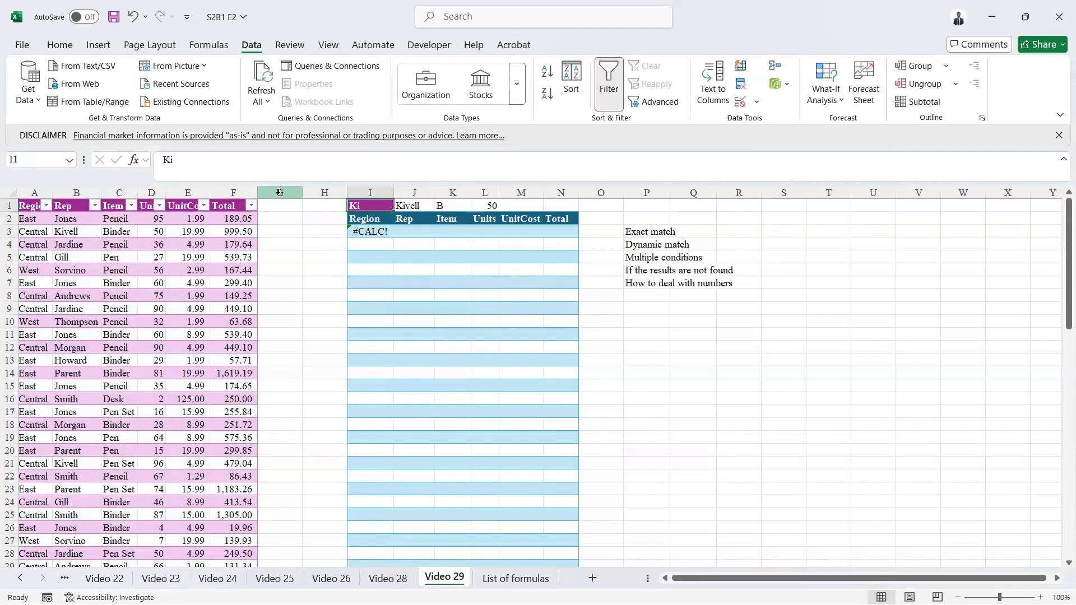
key(Right)
key(Right)
text(P)
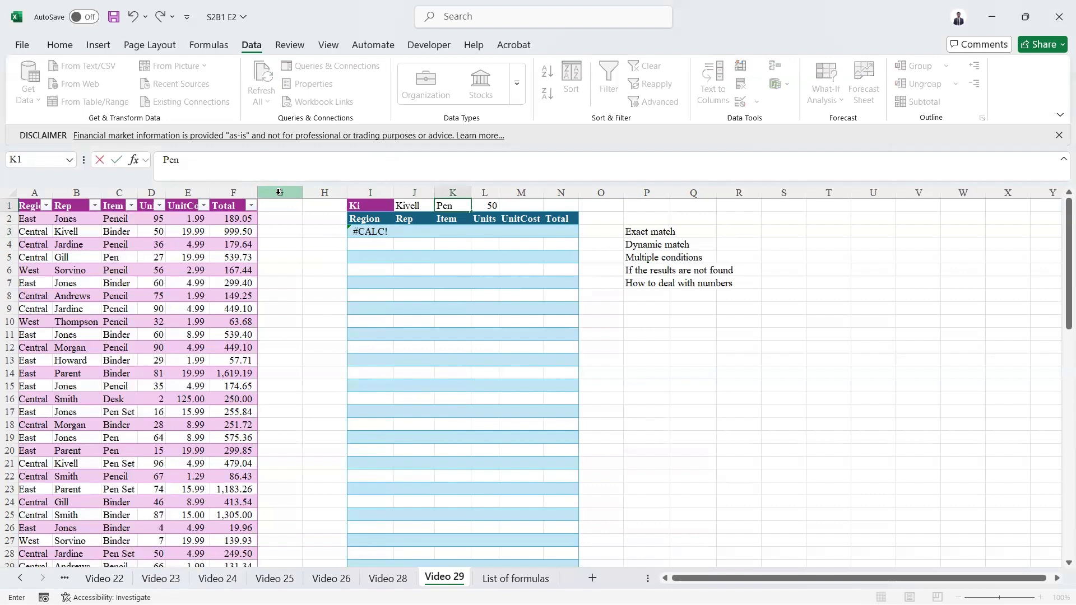
text(en)
key(Return)
Try the first, third and fifth listed reps as the rep criterion in J1
key(Up)
key(Left)
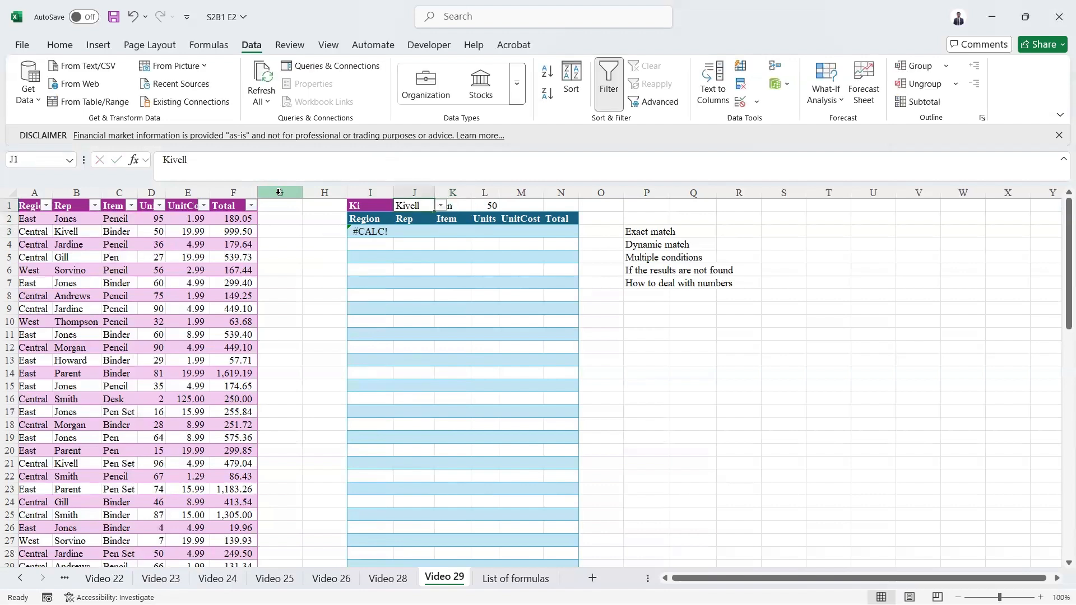
key(alt+Down)
key(Up)
key(Return)
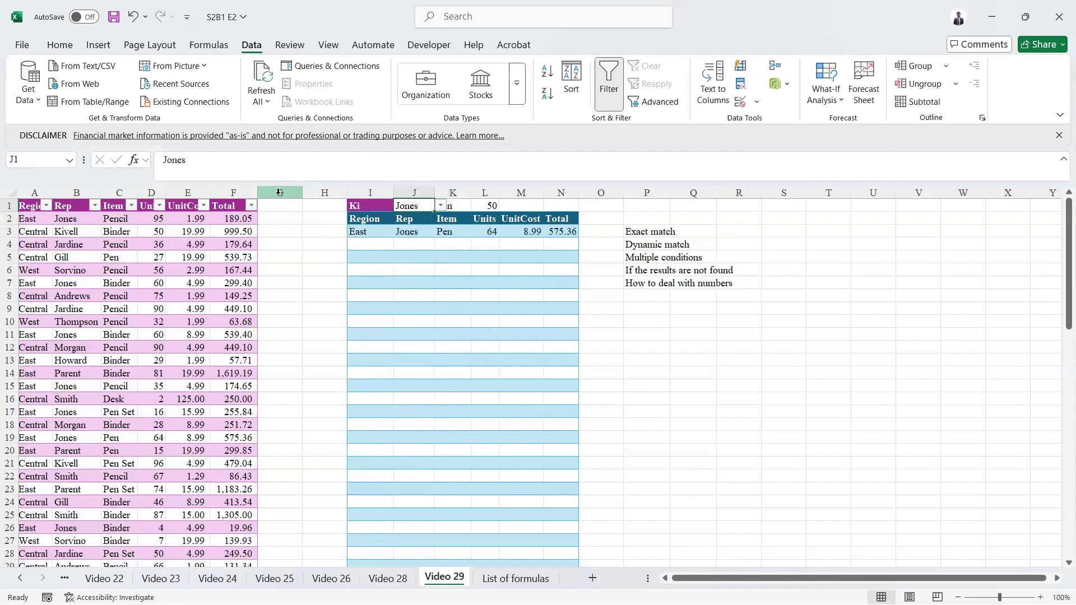
key(alt+Down)
key(Down)
key(Down)
key(Return)
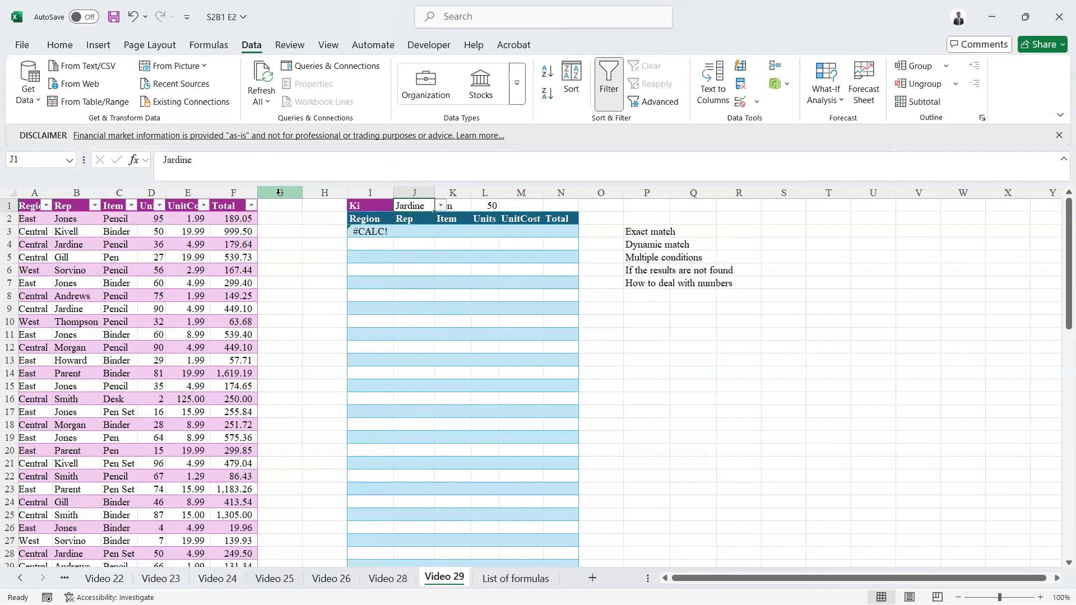
key(alt+Down)
key(Down)
key(Down)
key(Return)
Try the seventh listed rep in J1, and set the criterion to the tenth listed rep
key(alt+Down)
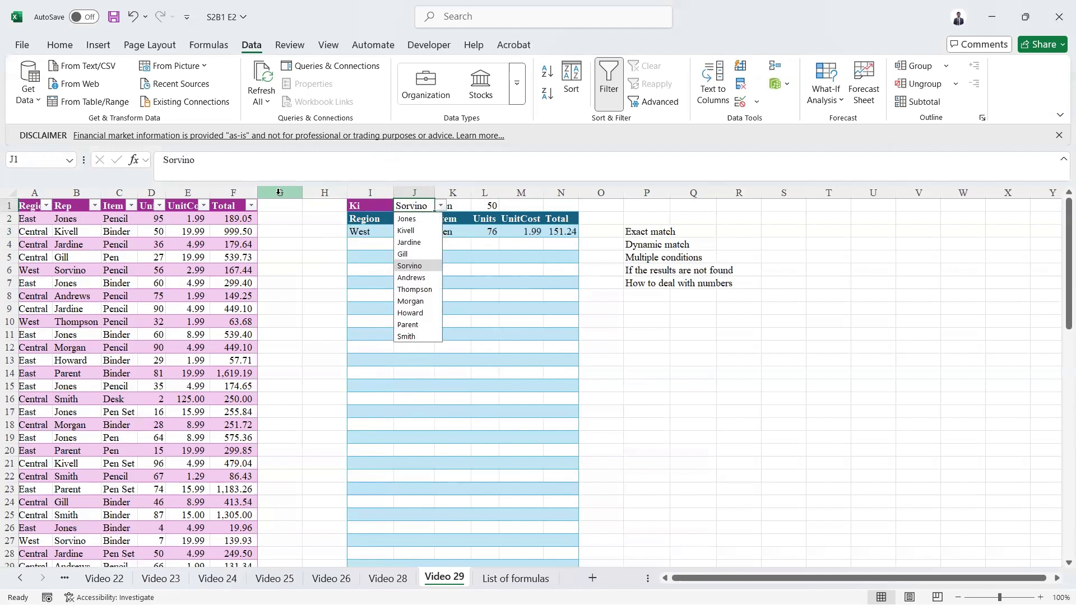
key(Down)
key(Down)
key(Return)
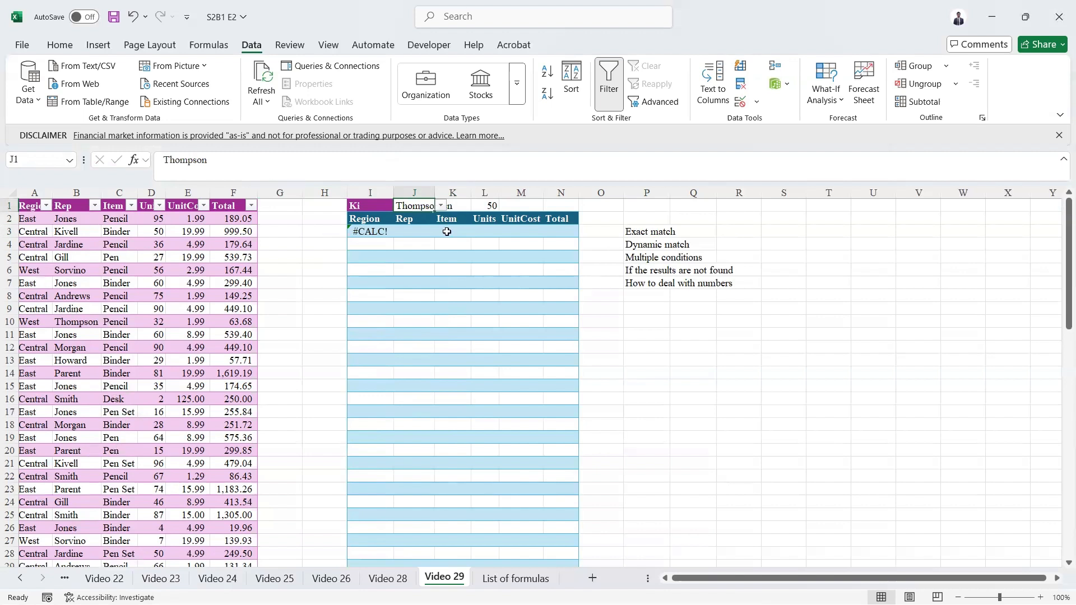
key(alt+Down)
key(Down)
key(Down)
key(Down)
key(Return)
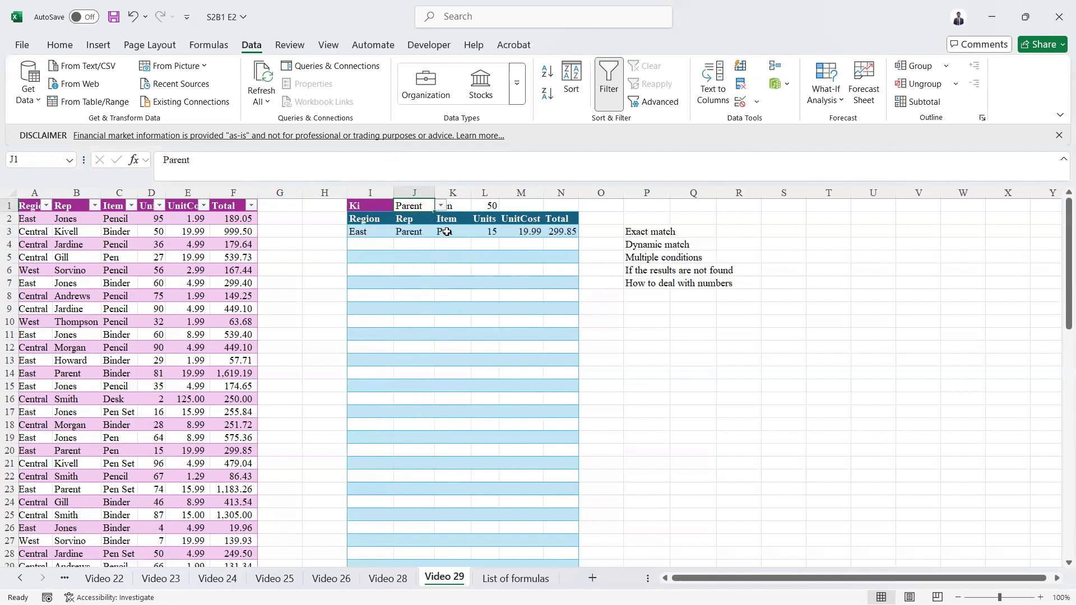
Examine how the rep and item conditions are multiplied in the FILTER formula in I3
click(383, 229)
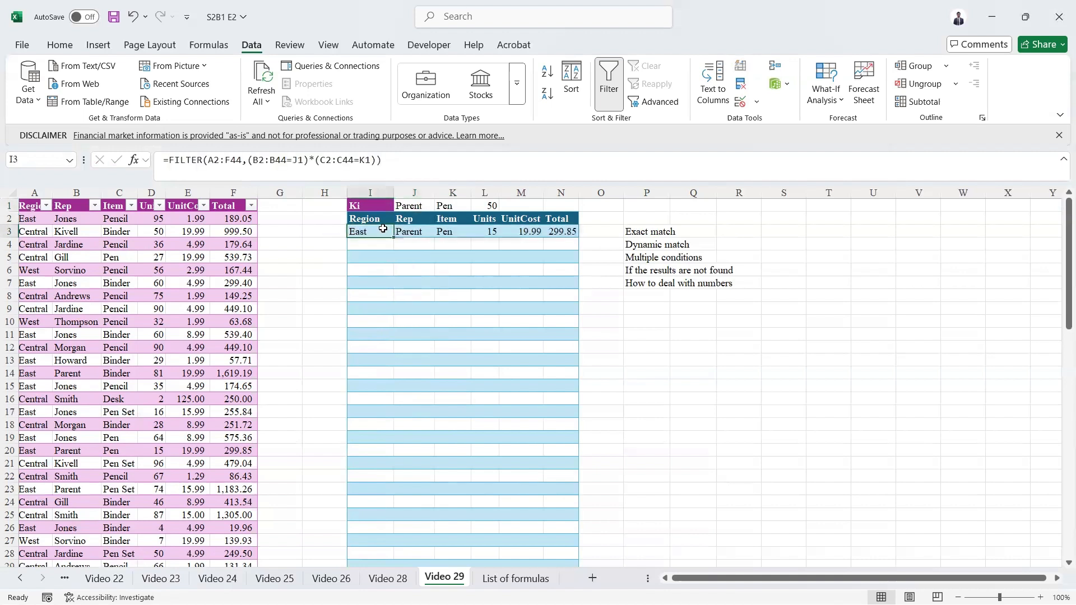
click(379, 162)
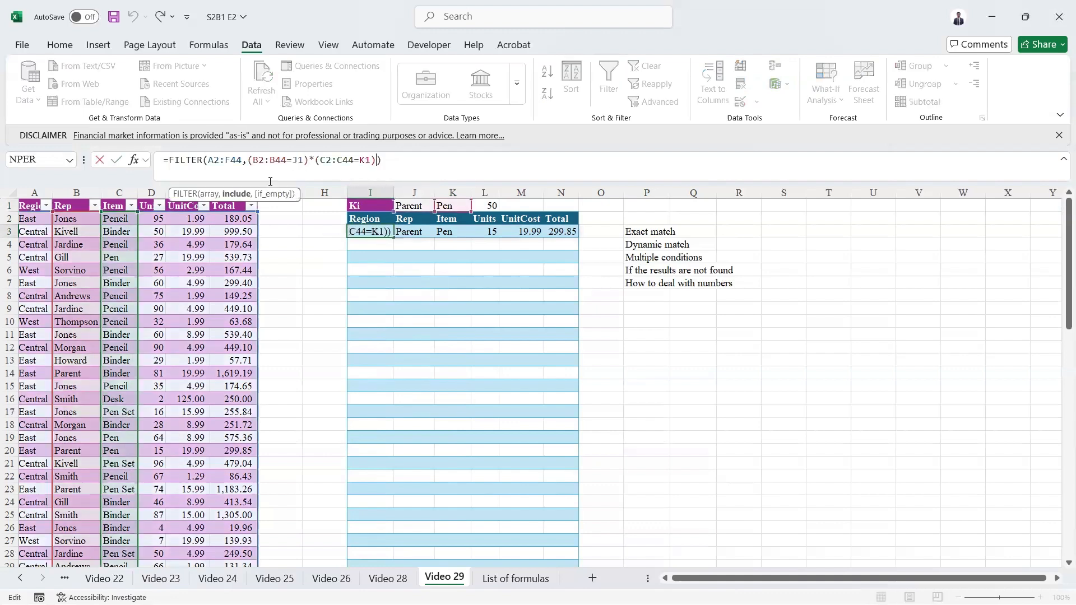
key(Escape)
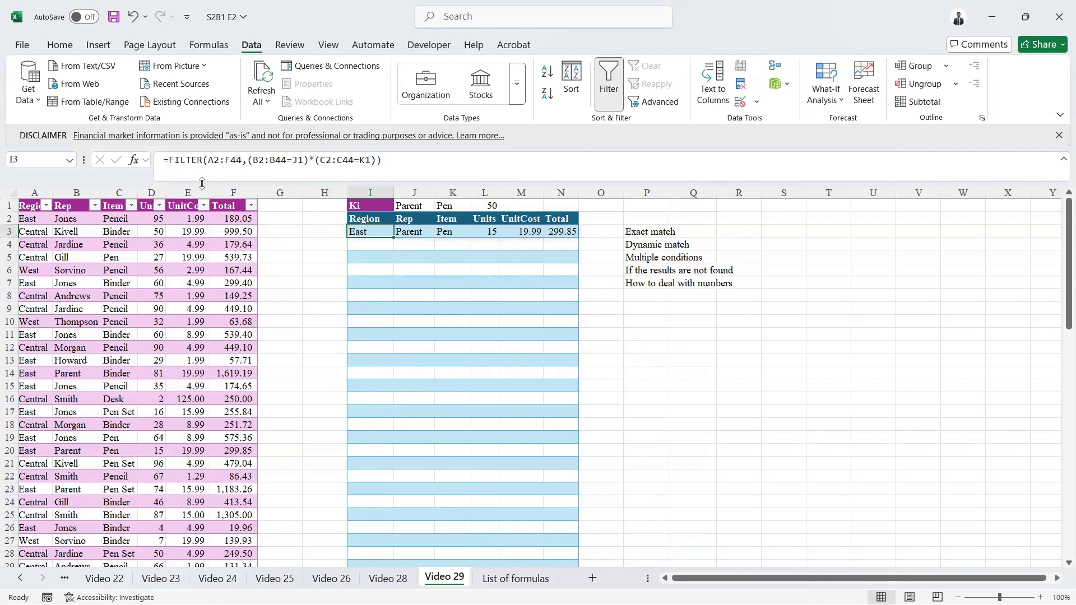
Replace both conditions in I3's FILTER formula with the single numeric condition D2:D44>L1
drag(248, 161, 591, 197)
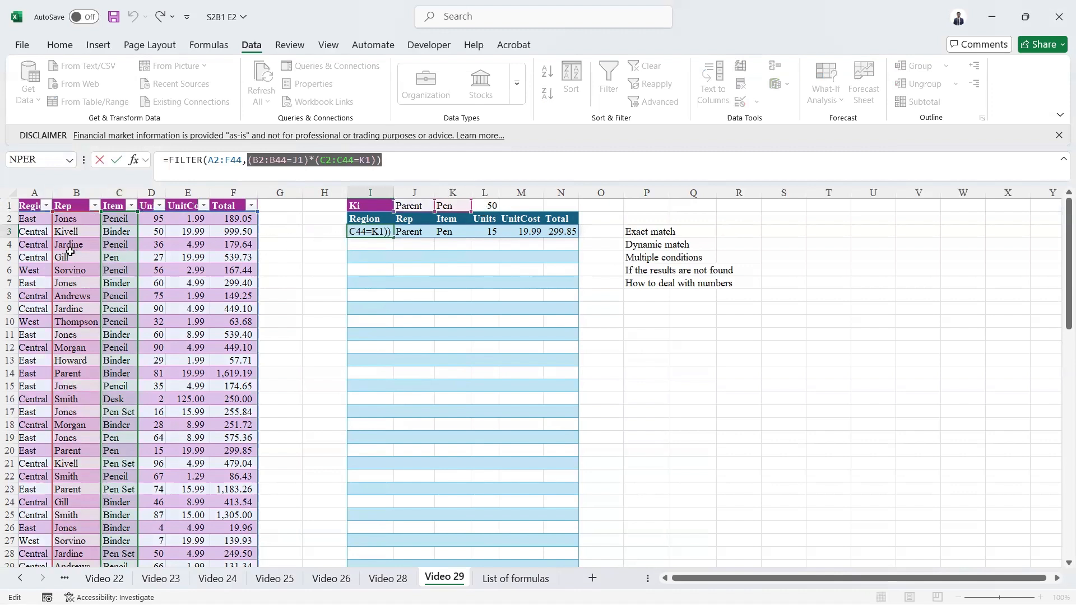
click(152, 218)
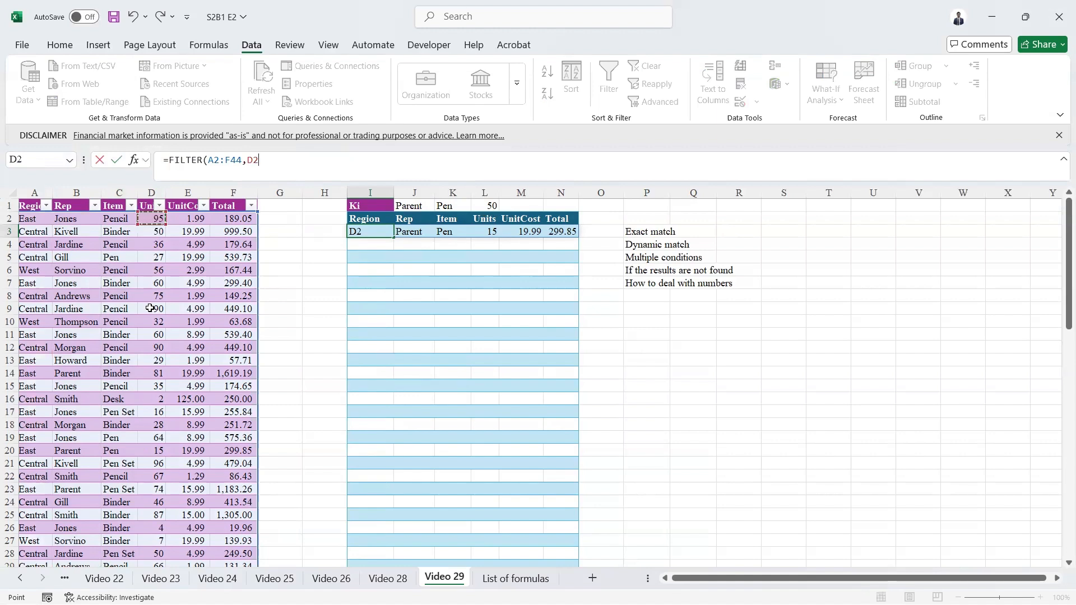
key(ctrl+shift+Down)
text(>)
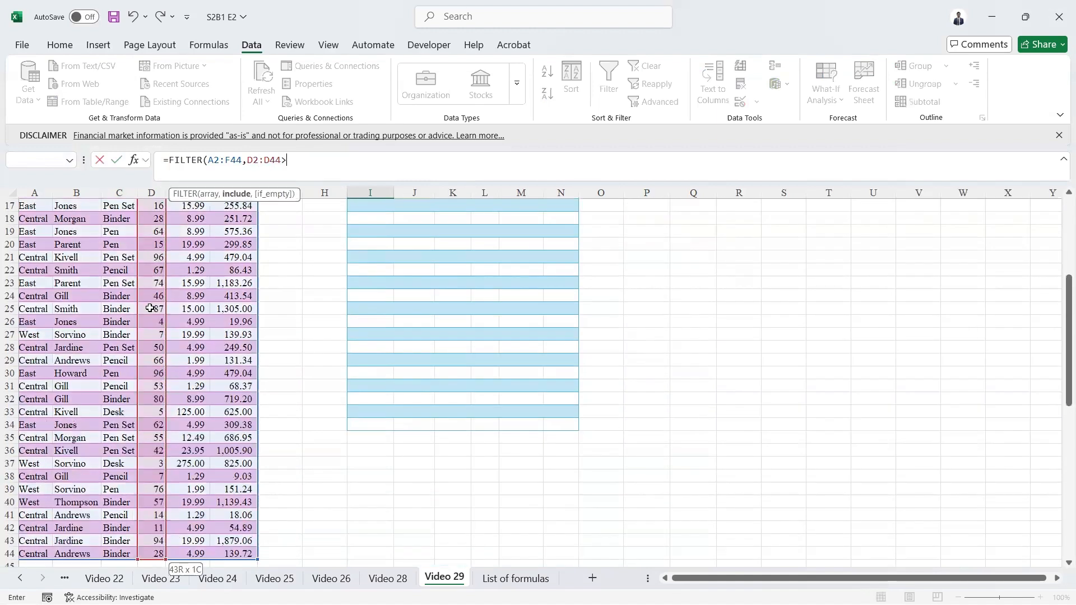
scroll(150, 309, up, 5)
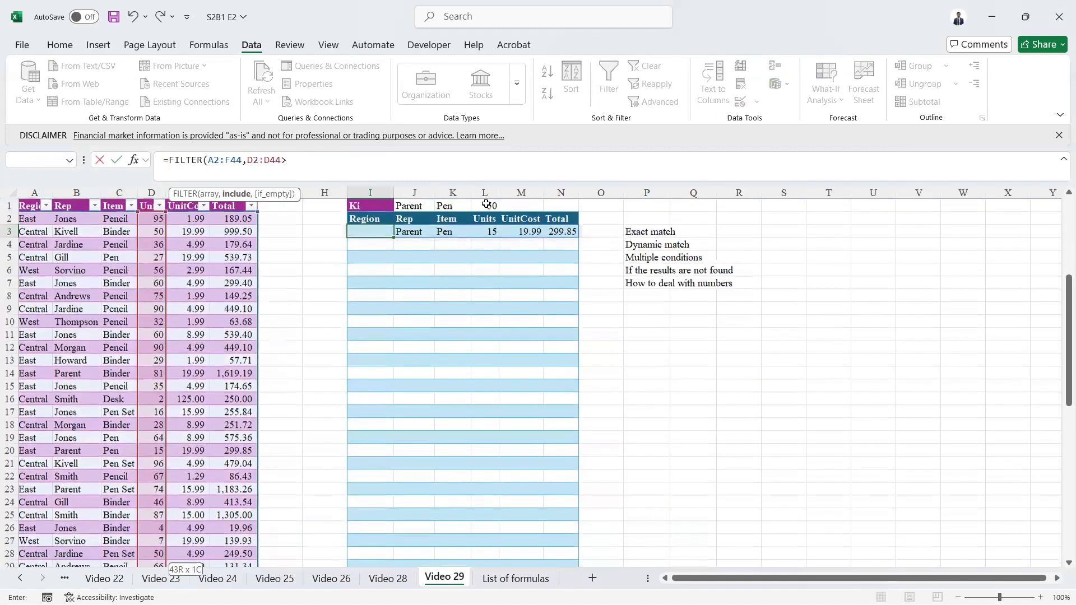
click(486, 205)
key(Return)
Select the filtered Units values in L3:L24 and check the filtered rows against the threshold in L1
key(Up)
key(Right)
key(Right)
key(Right)
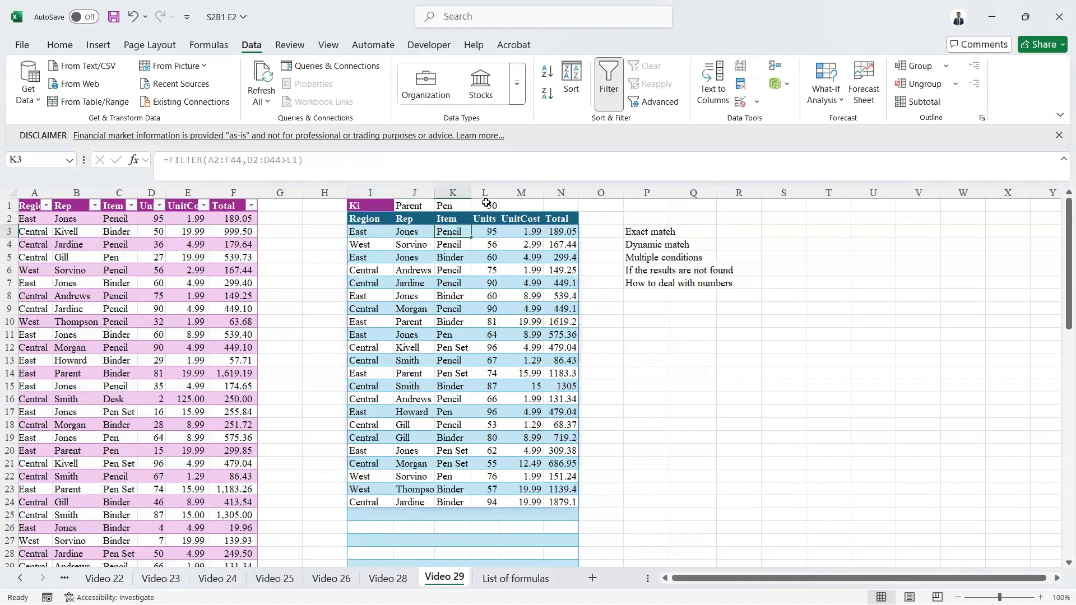
key(ctrl+shift+Down)
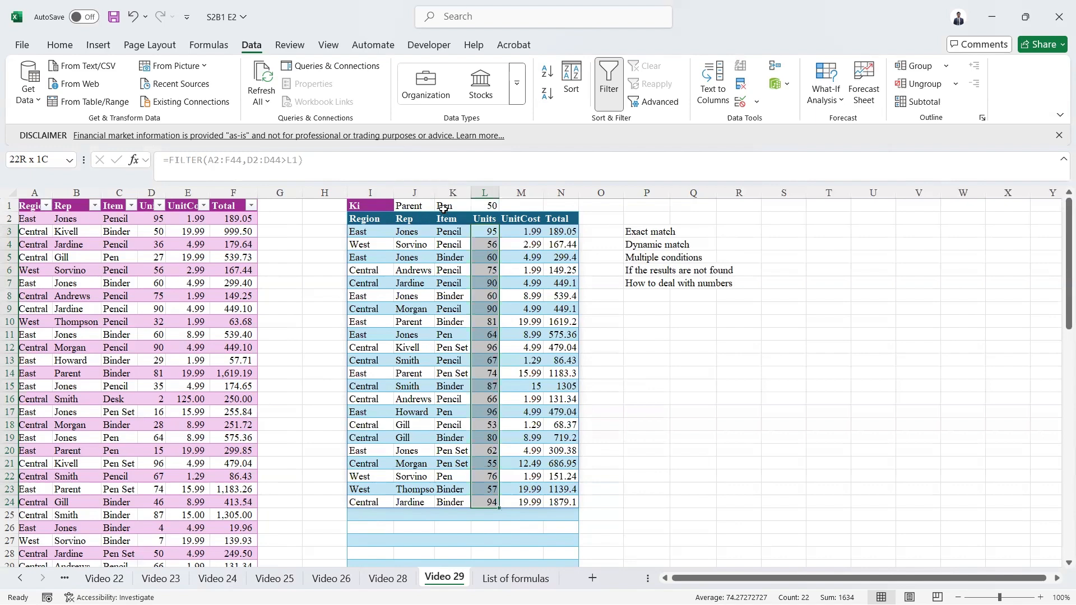
click(356, 242)
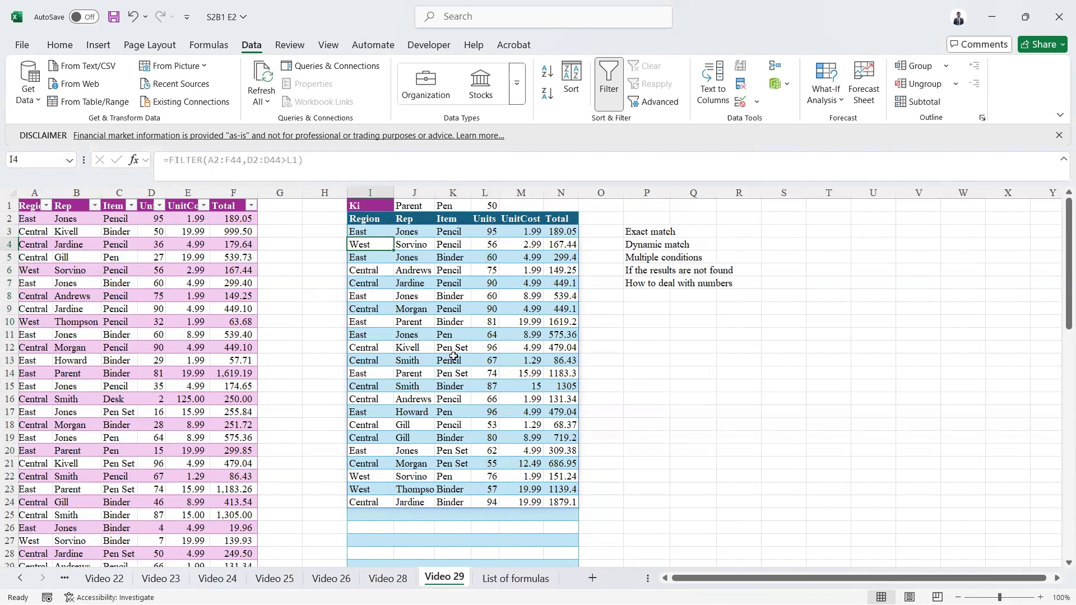
click(462, 306)
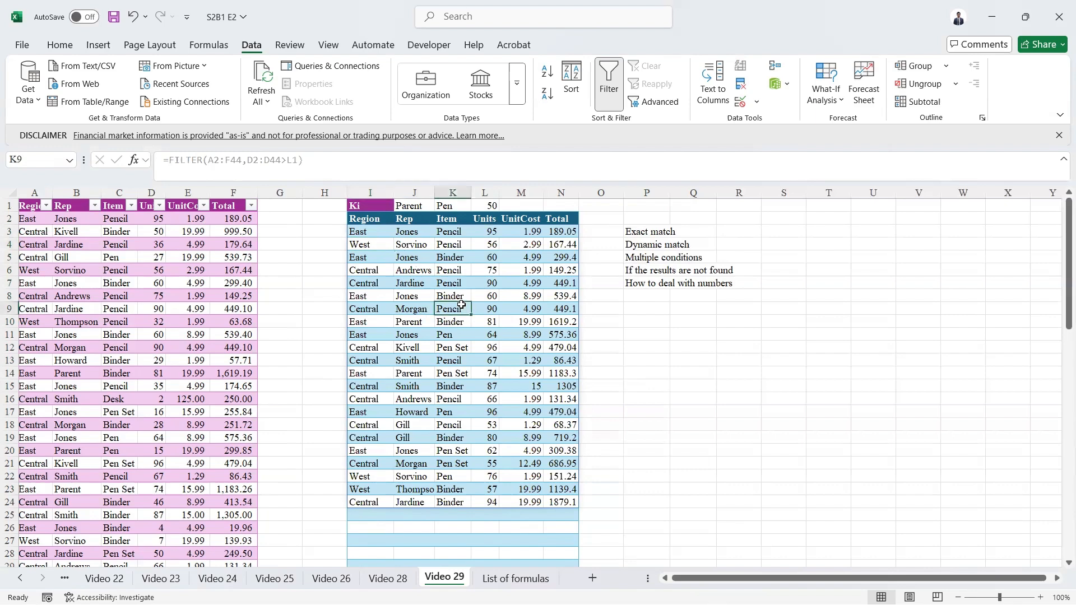